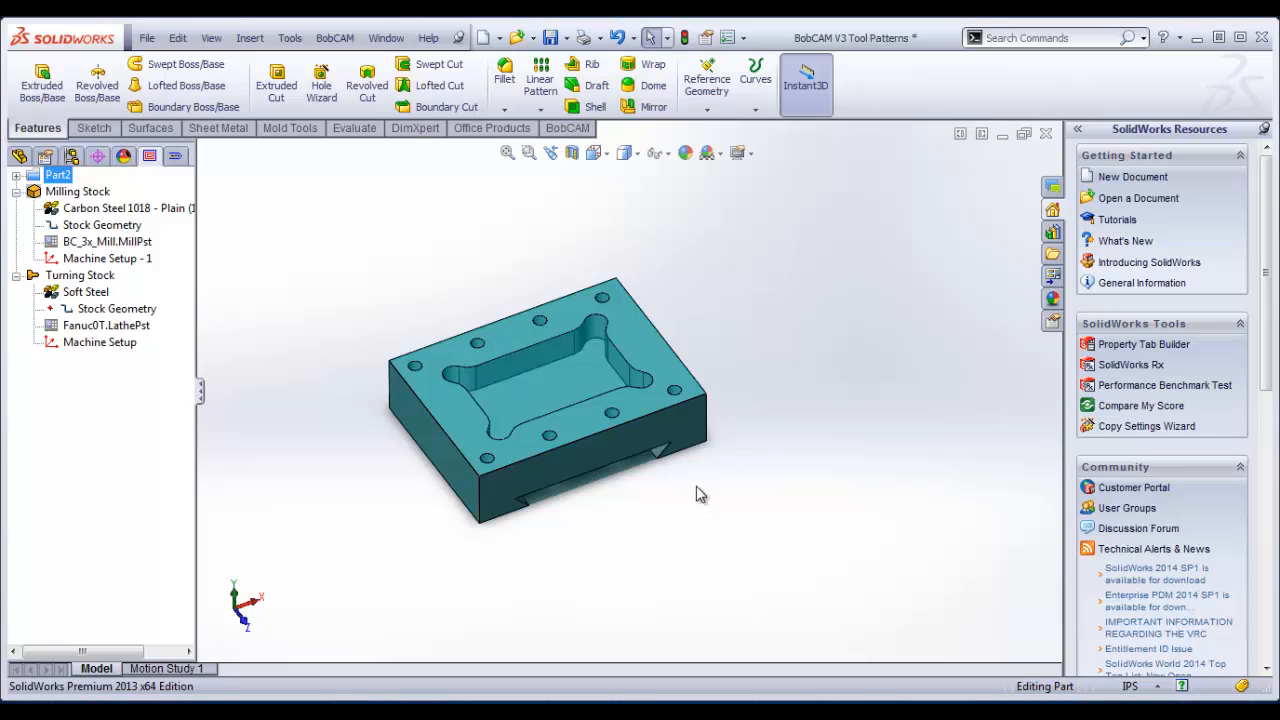
Step: Create a 2-axis pocketing feature under Machine Setup - 1 using the floor face of the block's central pocket
middle_drag(677, 514, 668, 520)
click(108, 259)
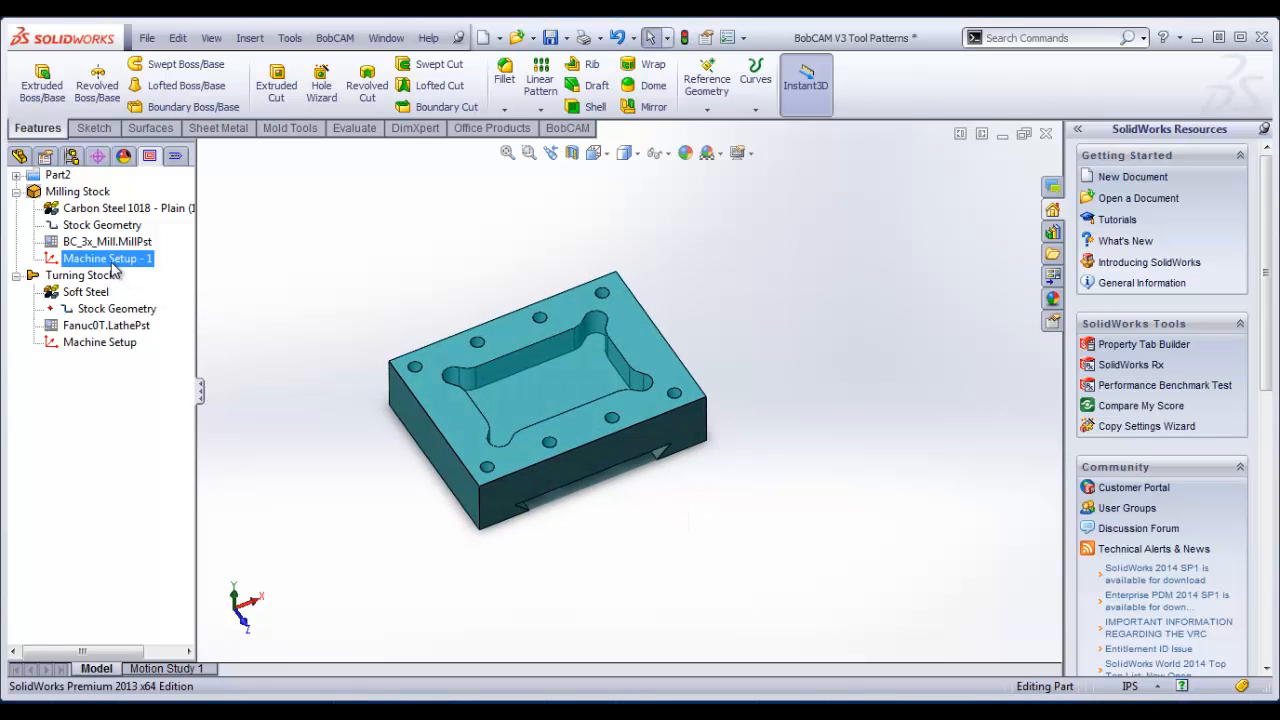
right_click(110, 260)
click(280, 342)
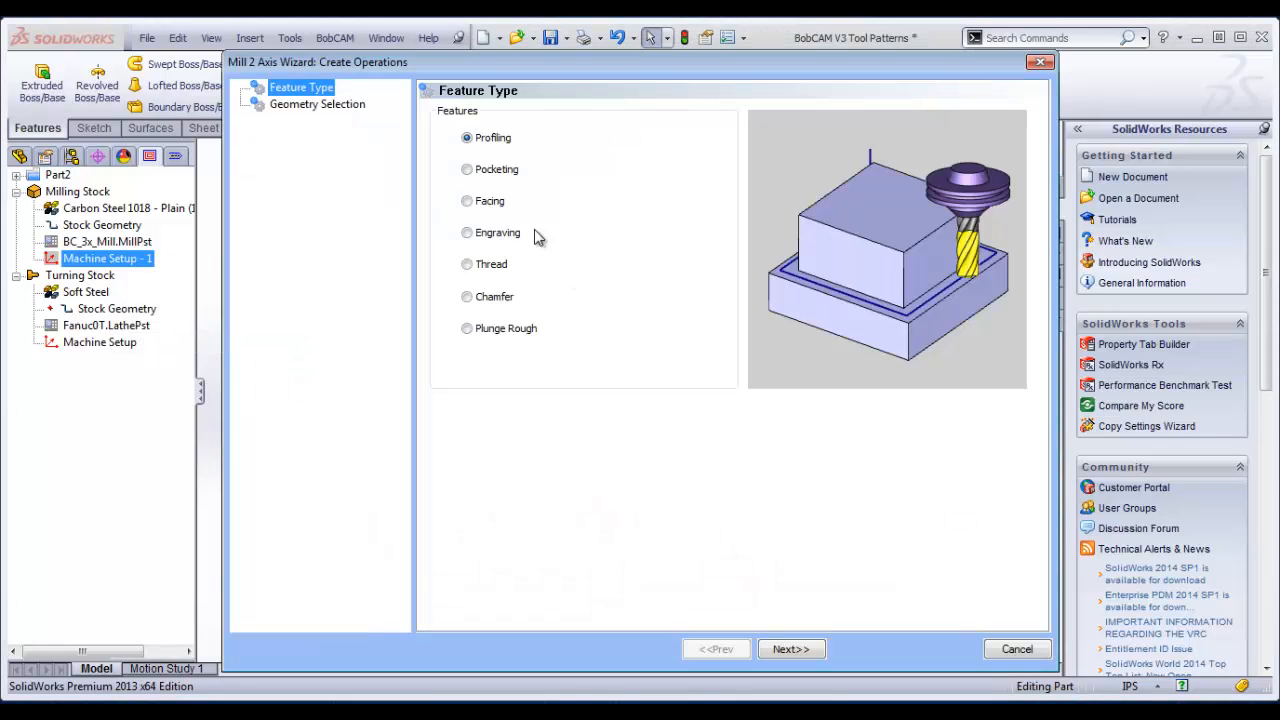
click(470, 170)
click(790, 649)
click(585, 180)
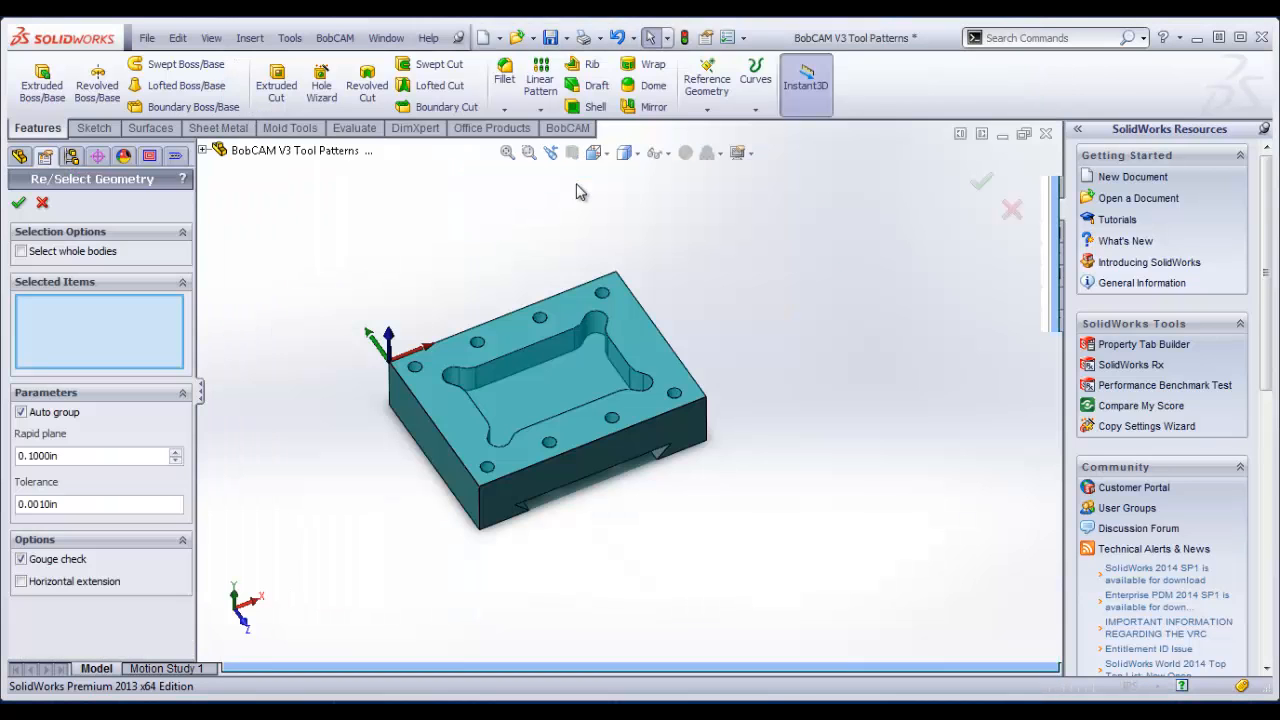
click(563, 368)
click(19, 204)
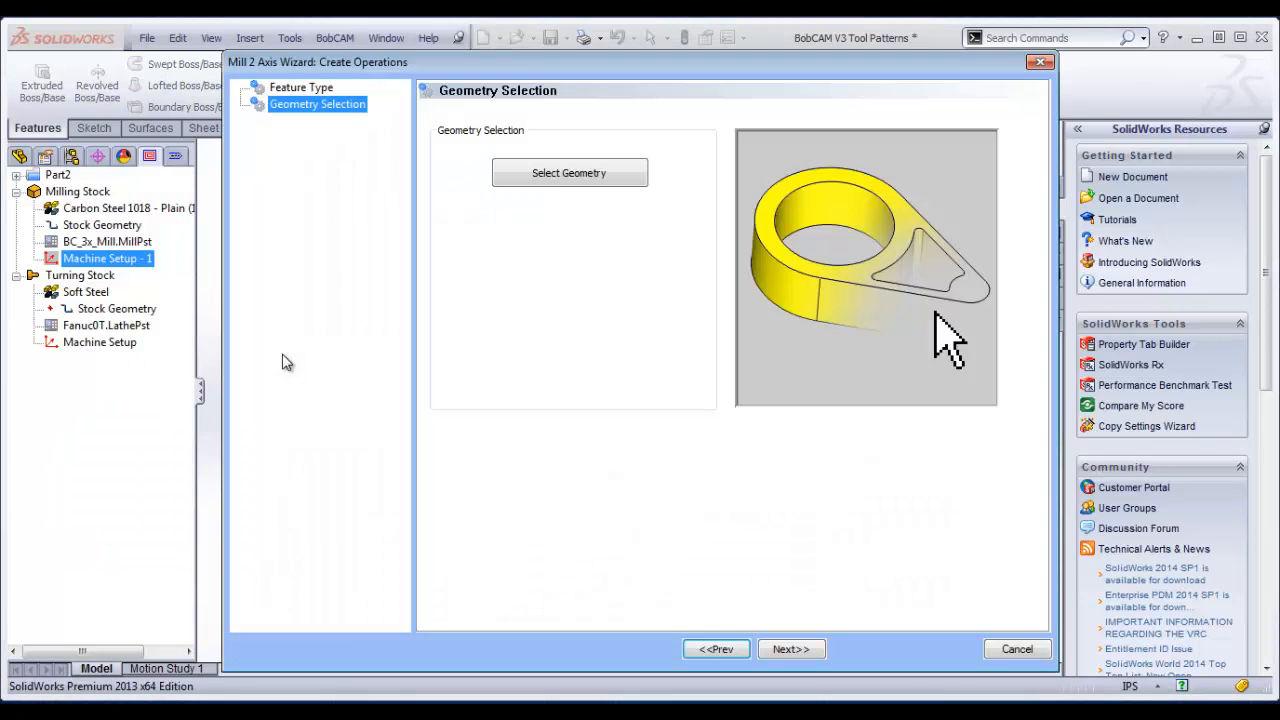
click(788, 651)
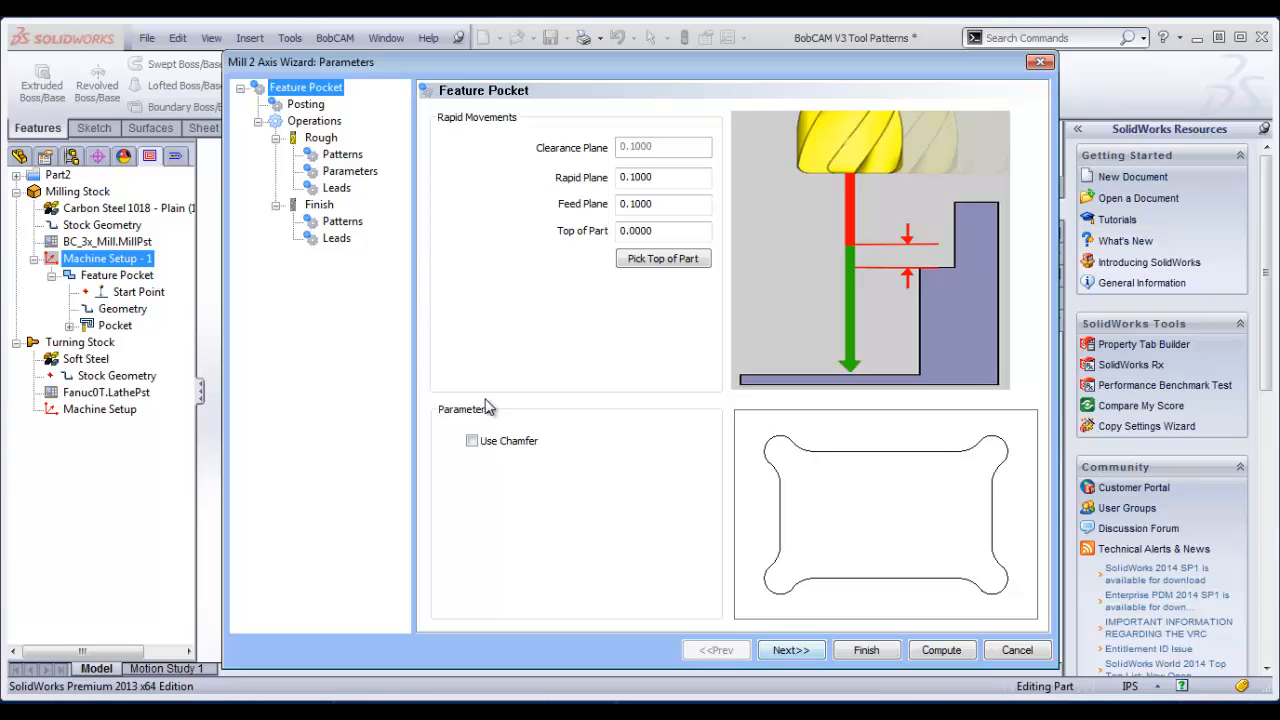
Step: Set the pocket's finish tool diameter to 0 after reviewing both tool setups, and compute the toolpaths
click(334, 142)
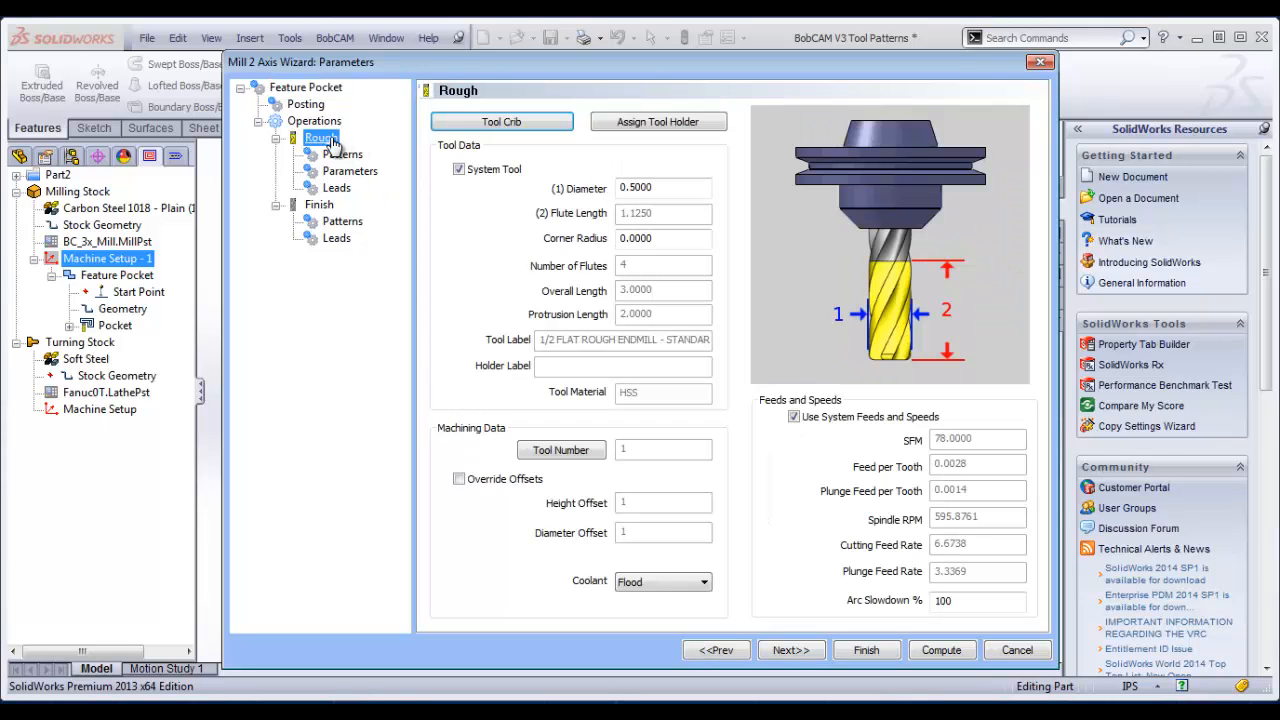
click(322, 206)
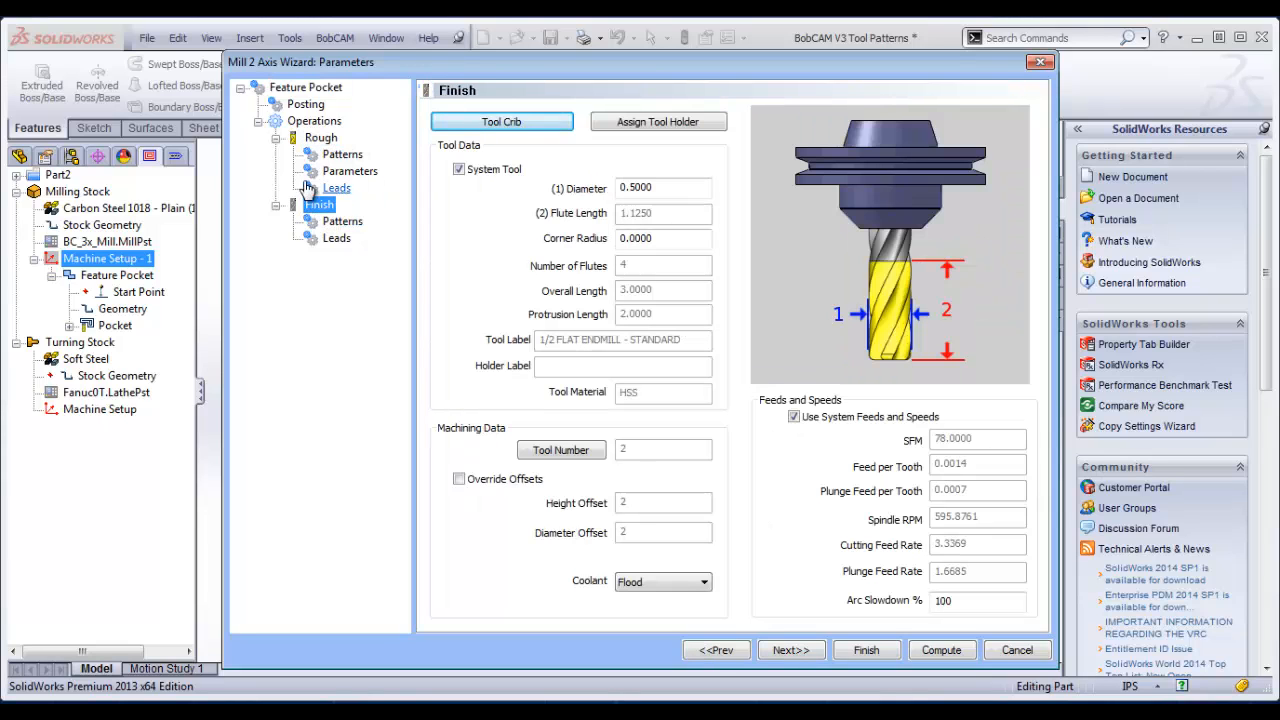
click(322, 139)
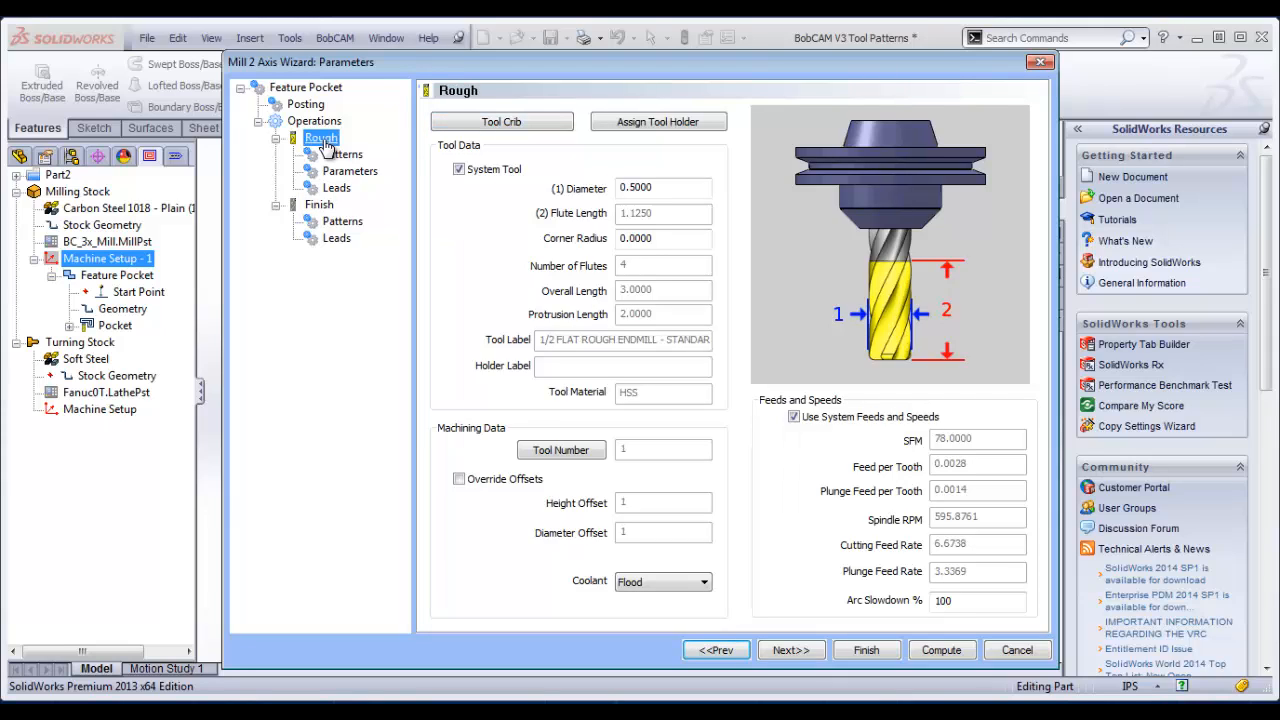
click(320, 206)
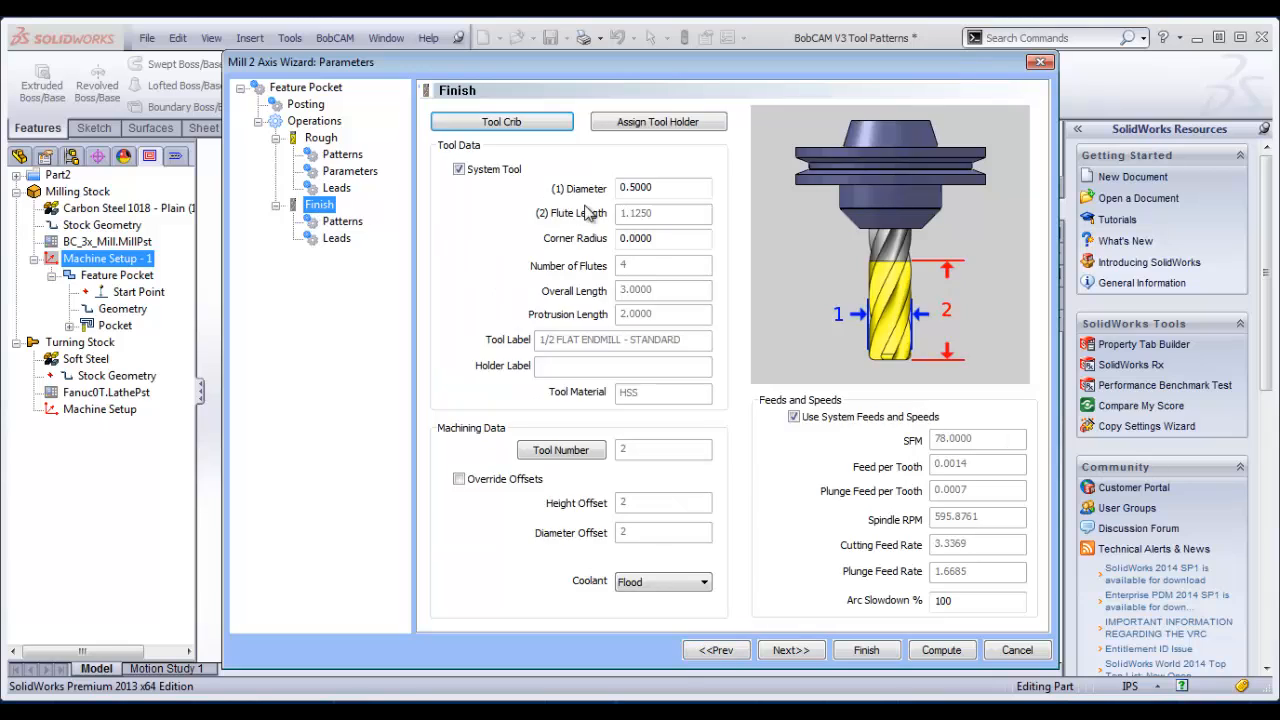
double_click(655, 190)
text(0)
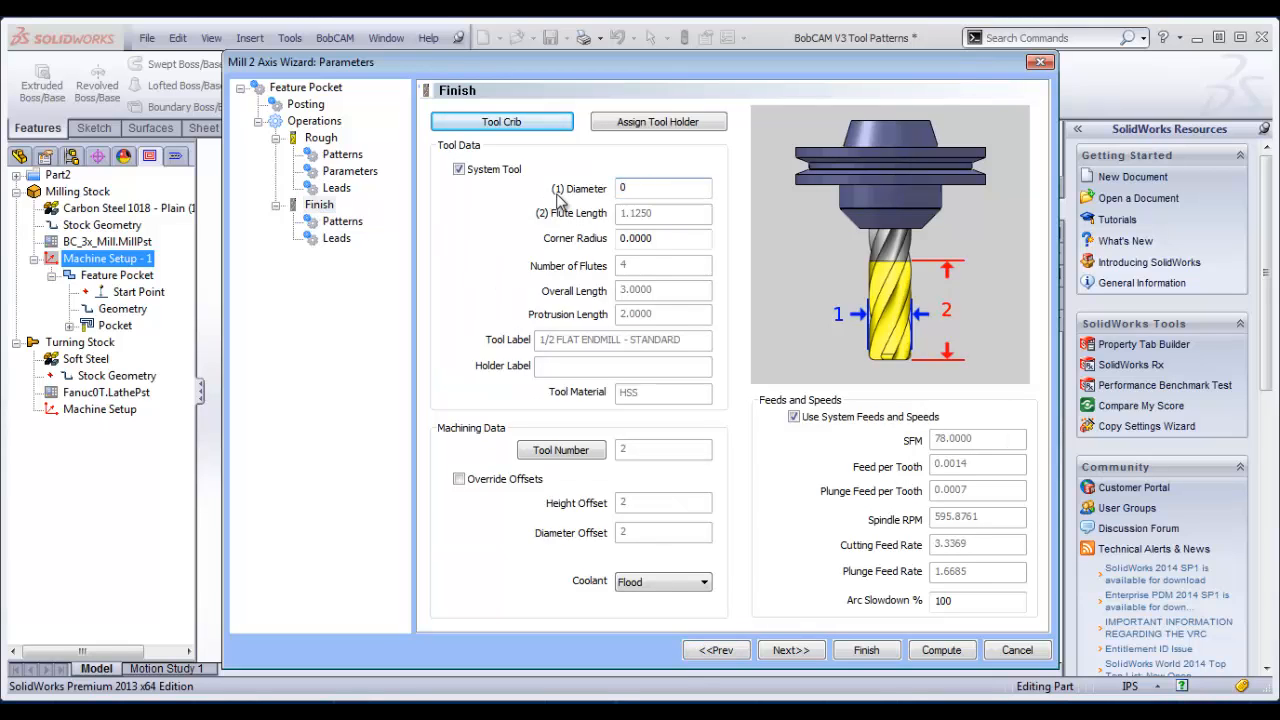
click(941, 650)
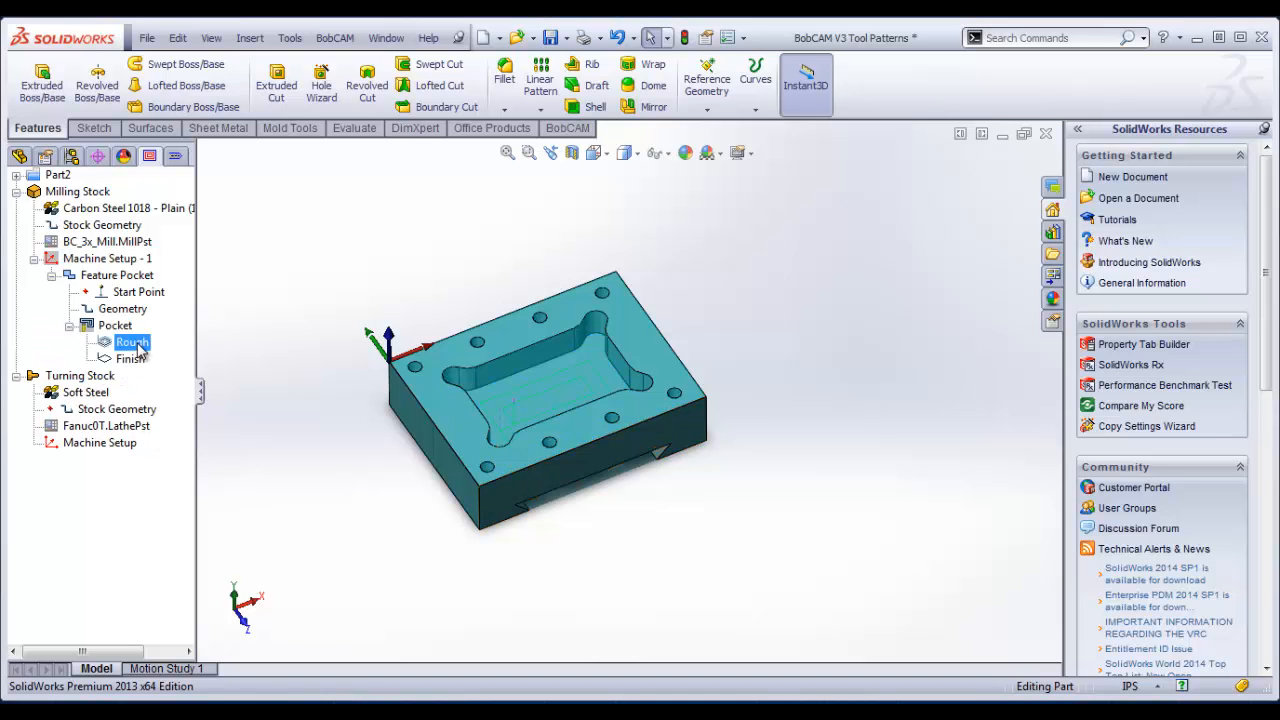
Step: Turn off posting for the pocket feature's Rough operation
right_click(135, 342)
click(182, 375)
mouse_move(728, 478)
middle_down()
mouse_move(734, 520)
mouse_move(740, 486)
middle_up()
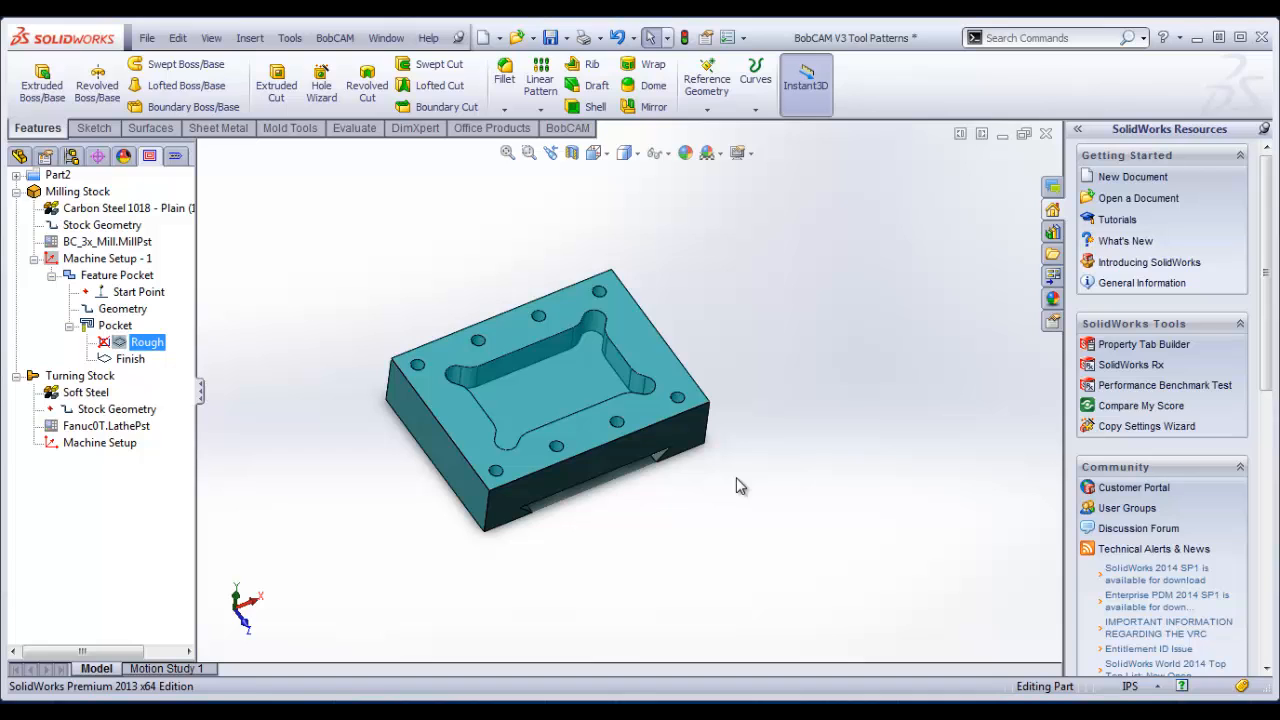
Step: Create a drilling feature of type Hole under Machine Setup - 1 for the holes of Cut-Extrude4
right_click(113, 276)
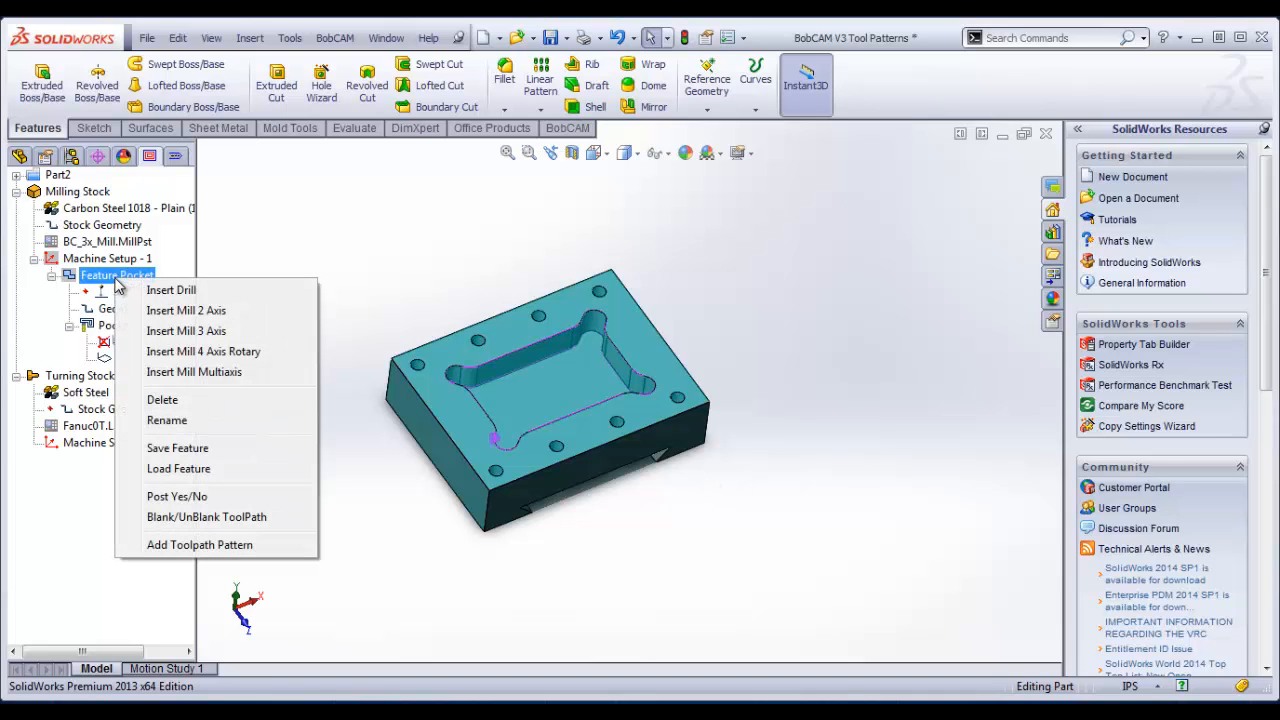
right_click(106, 259)
click(200, 320)
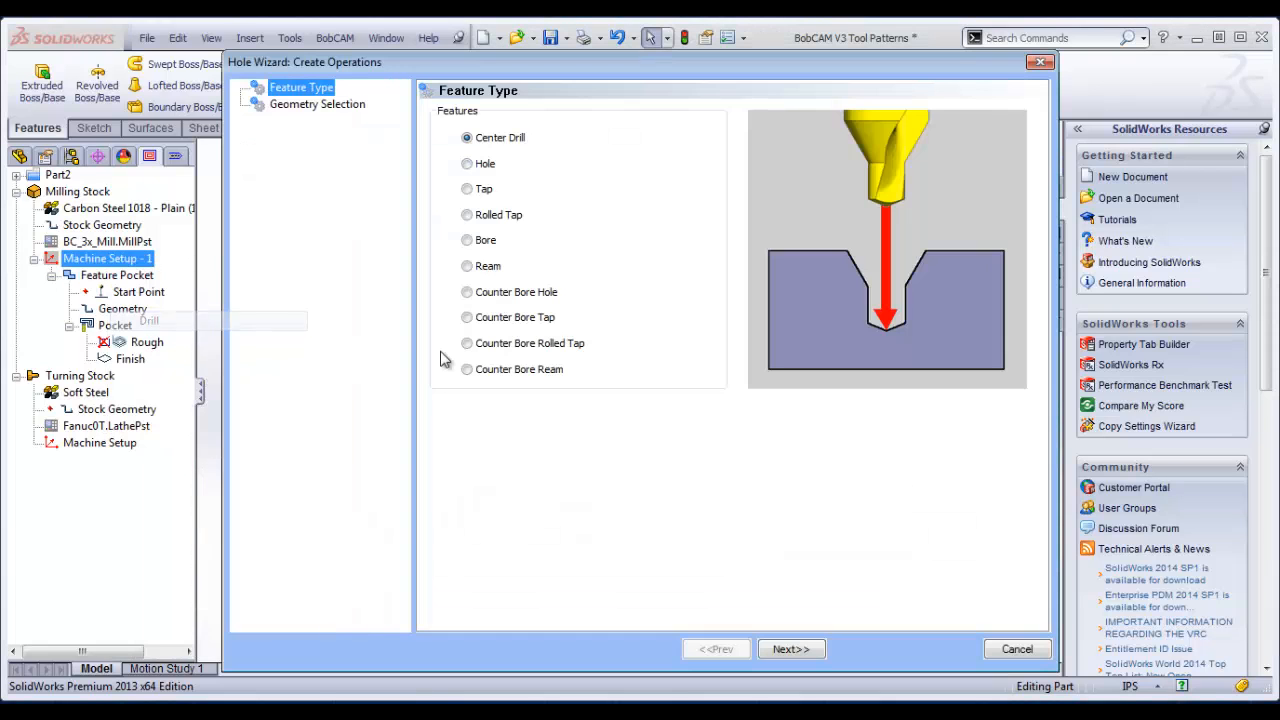
click(466, 188)
click(466, 163)
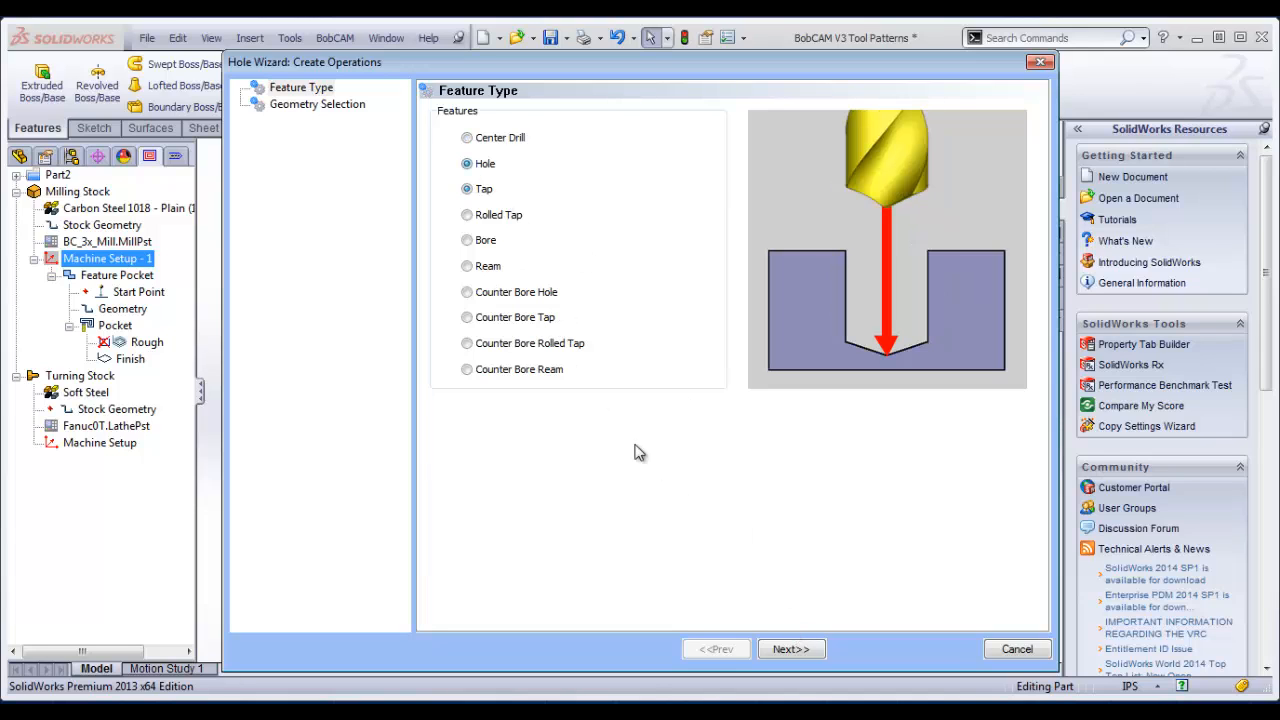
click(791, 649)
click(540, 170)
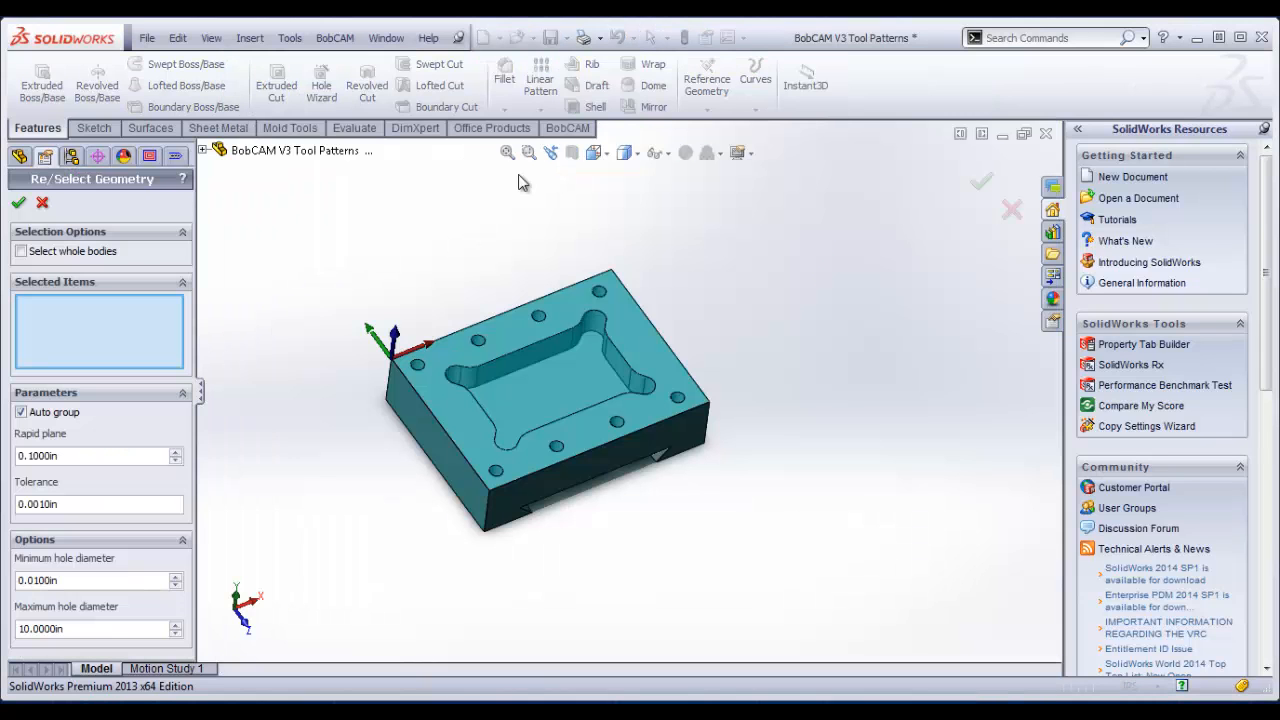
click(203, 150)
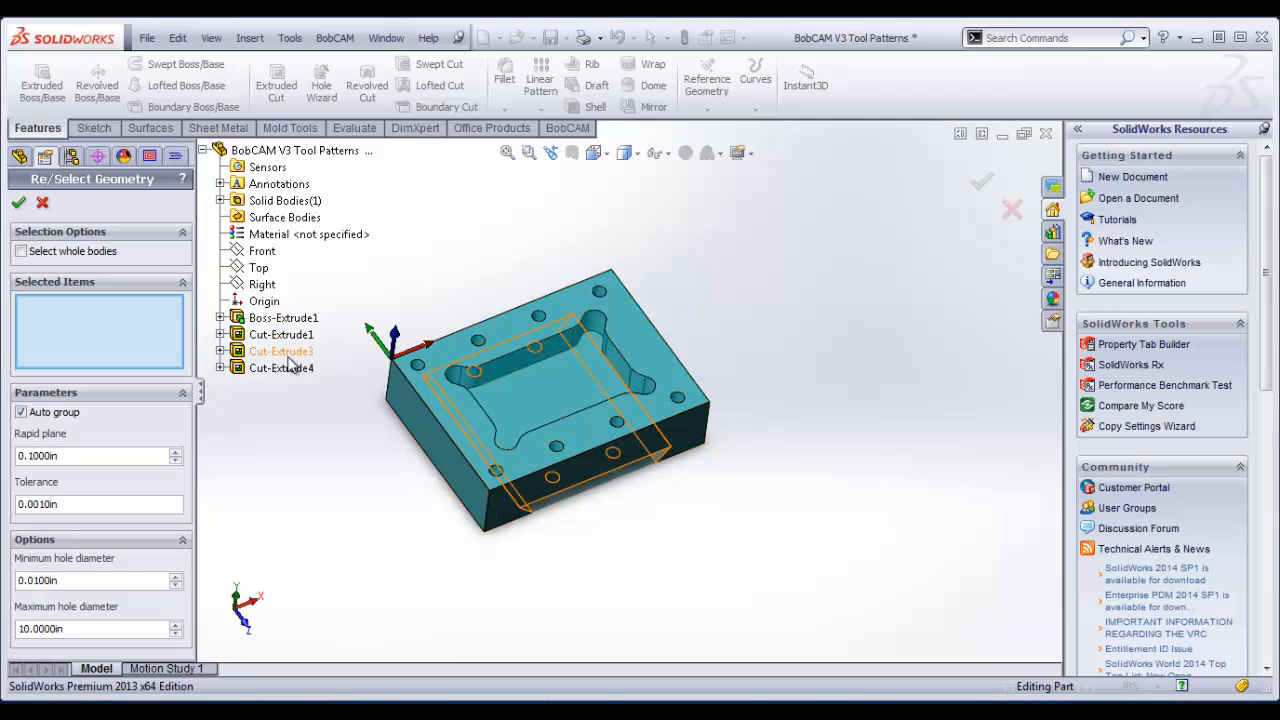
click(282, 368)
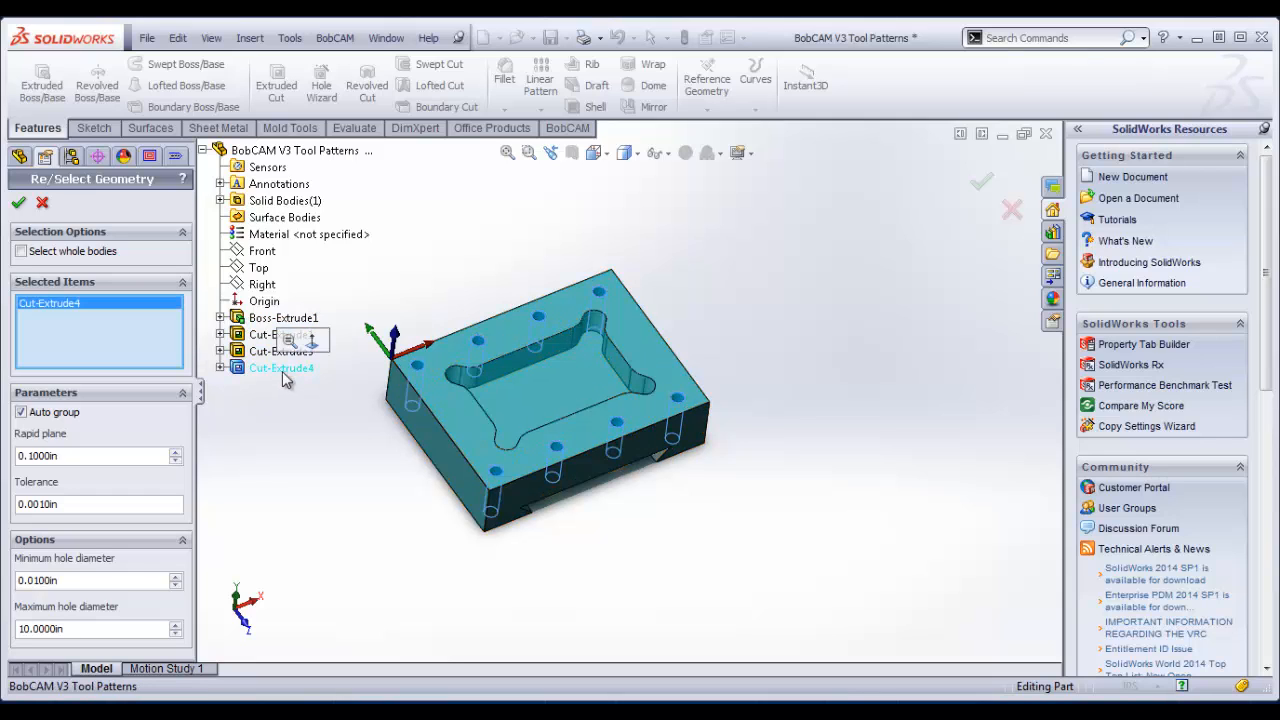
click(19, 204)
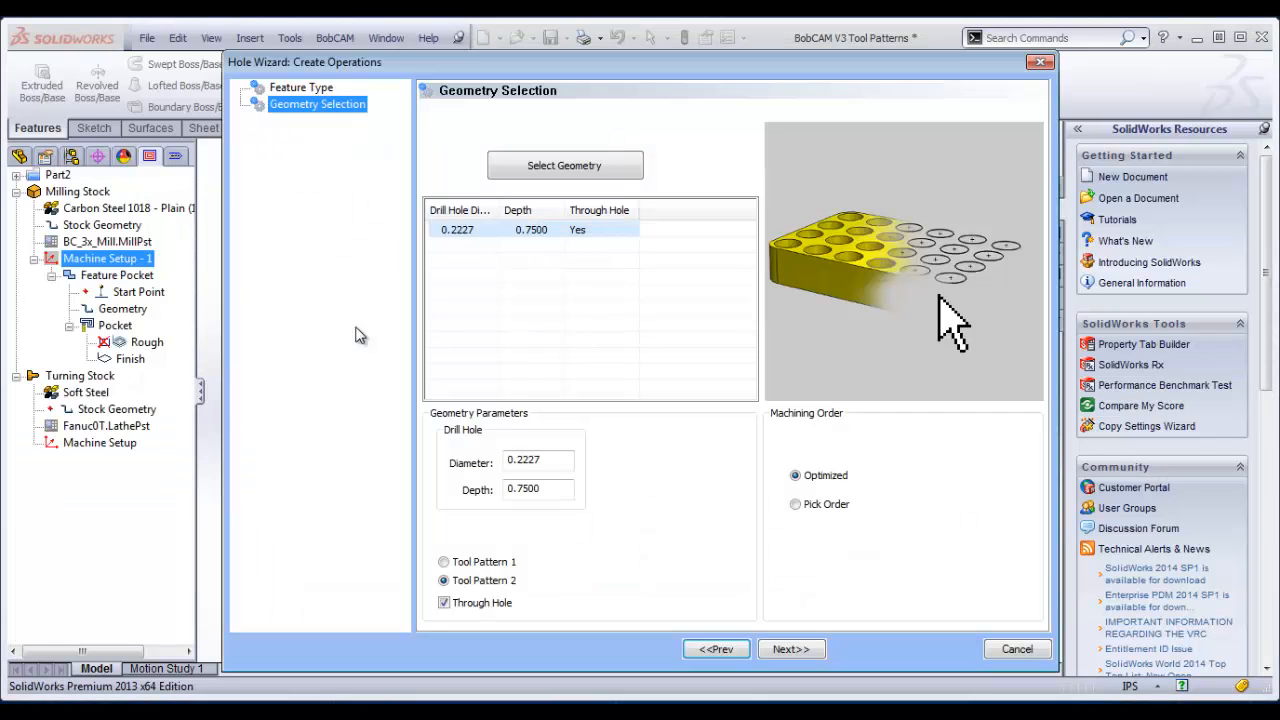
click(791, 650)
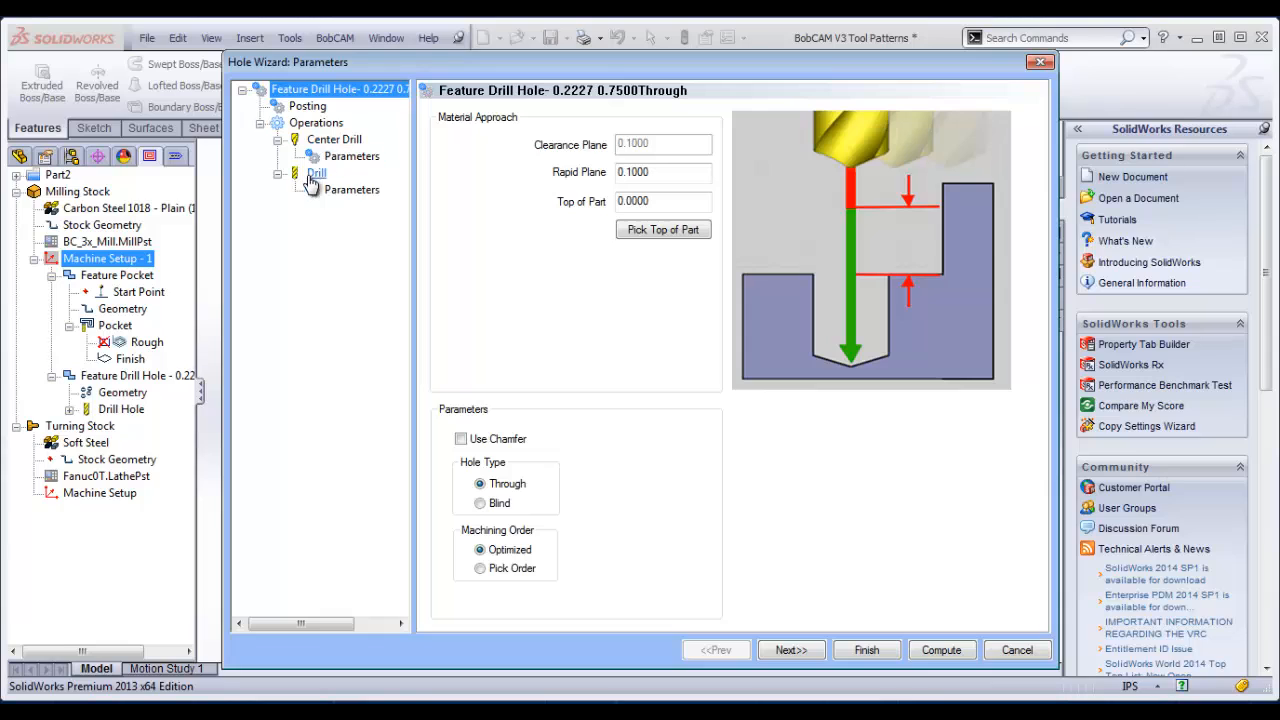
Step: Try the chamfer option on the drill hole feature, turn it off again and compute the toolpath
click(461, 438)
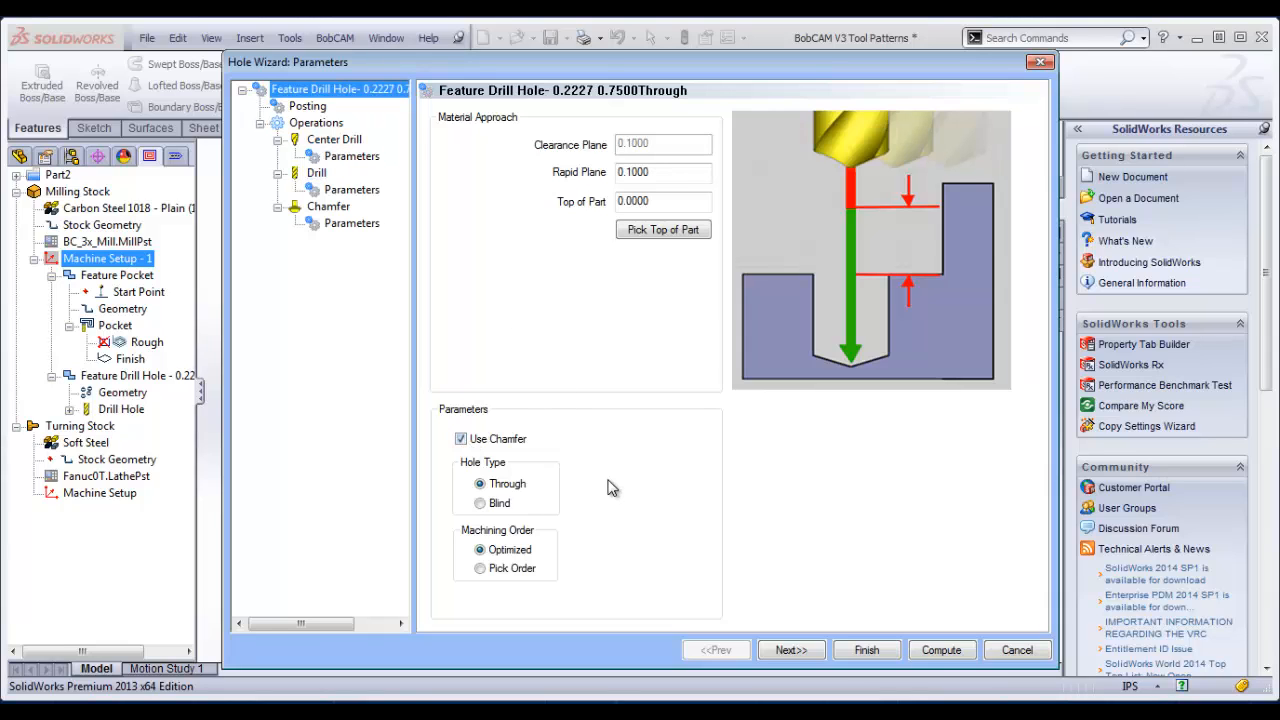
click(461, 438)
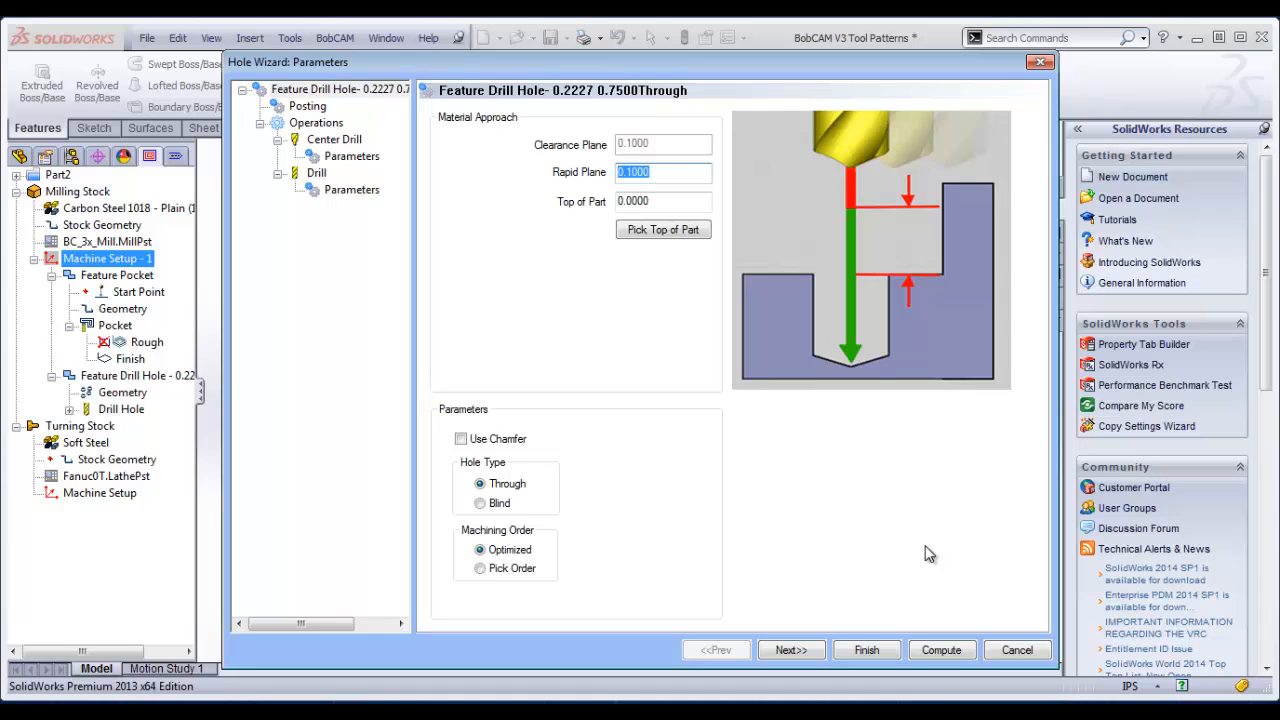
click(946, 652)
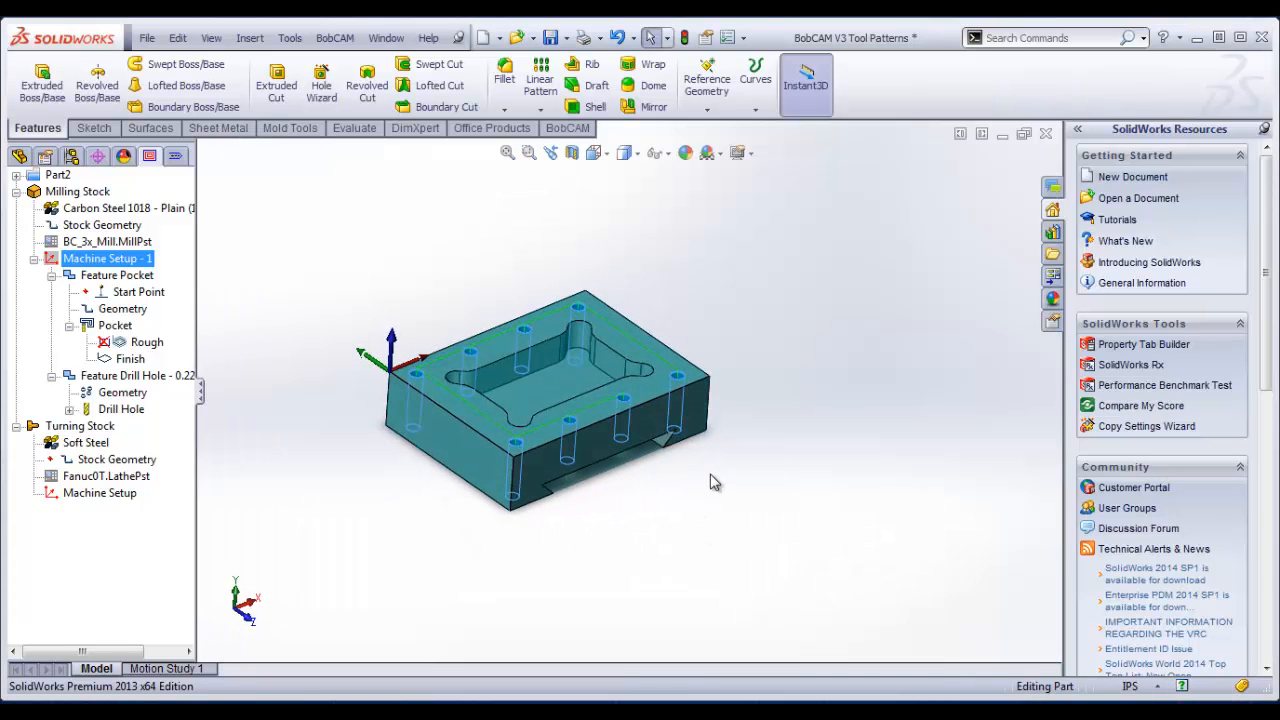
Step: Delete the pocket feature and the drill hole feature from Machine Setup - 1
right_click(107, 275)
click(154, 395)
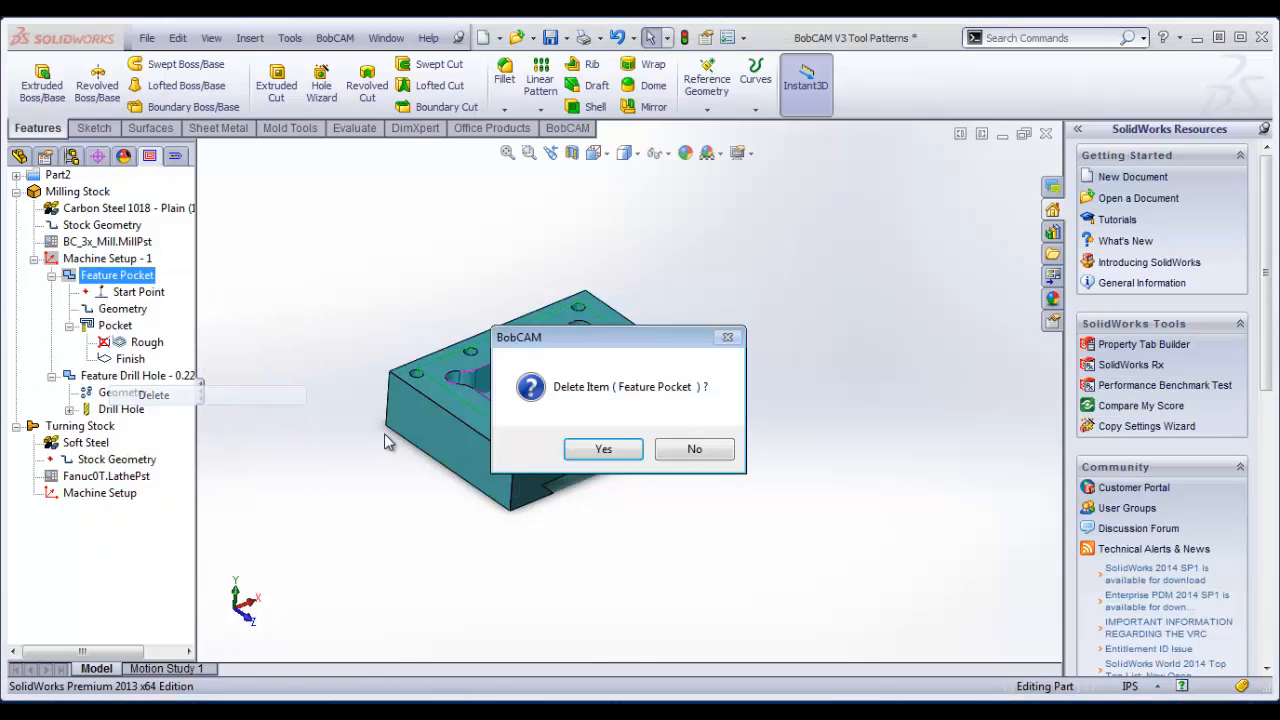
click(603, 449)
right_click(140, 276)
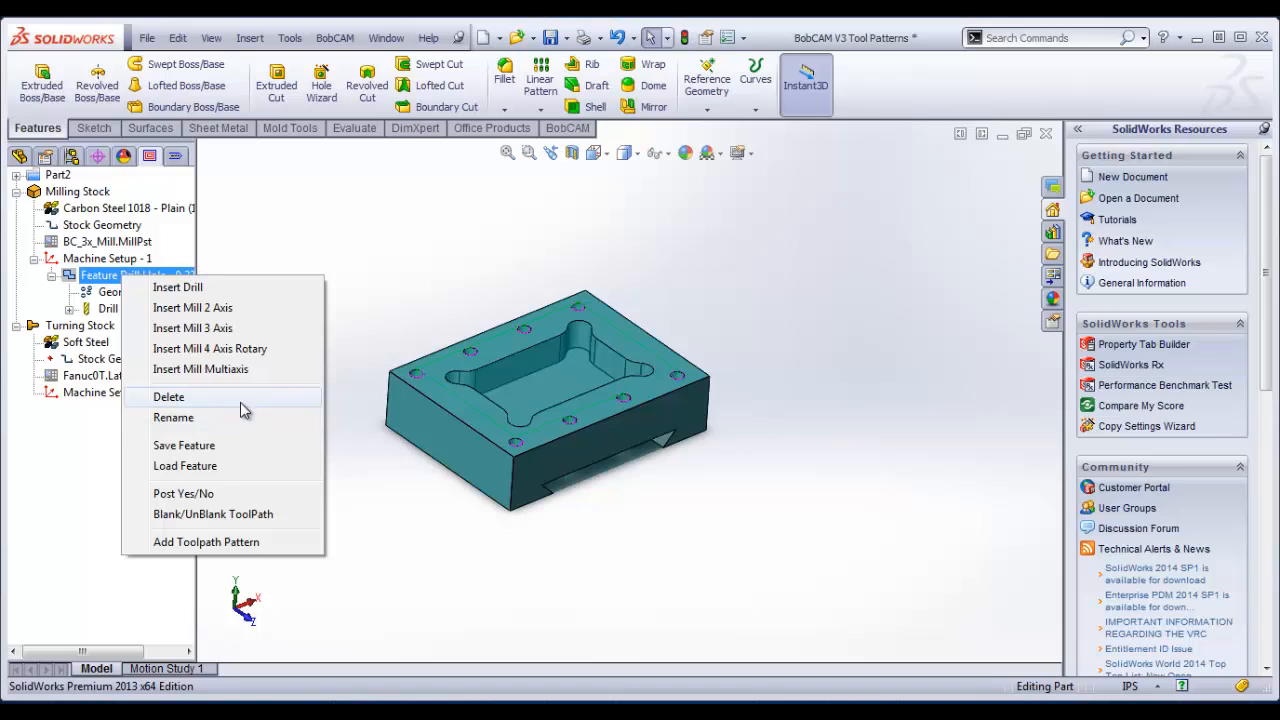
click(240, 397)
click(626, 450)
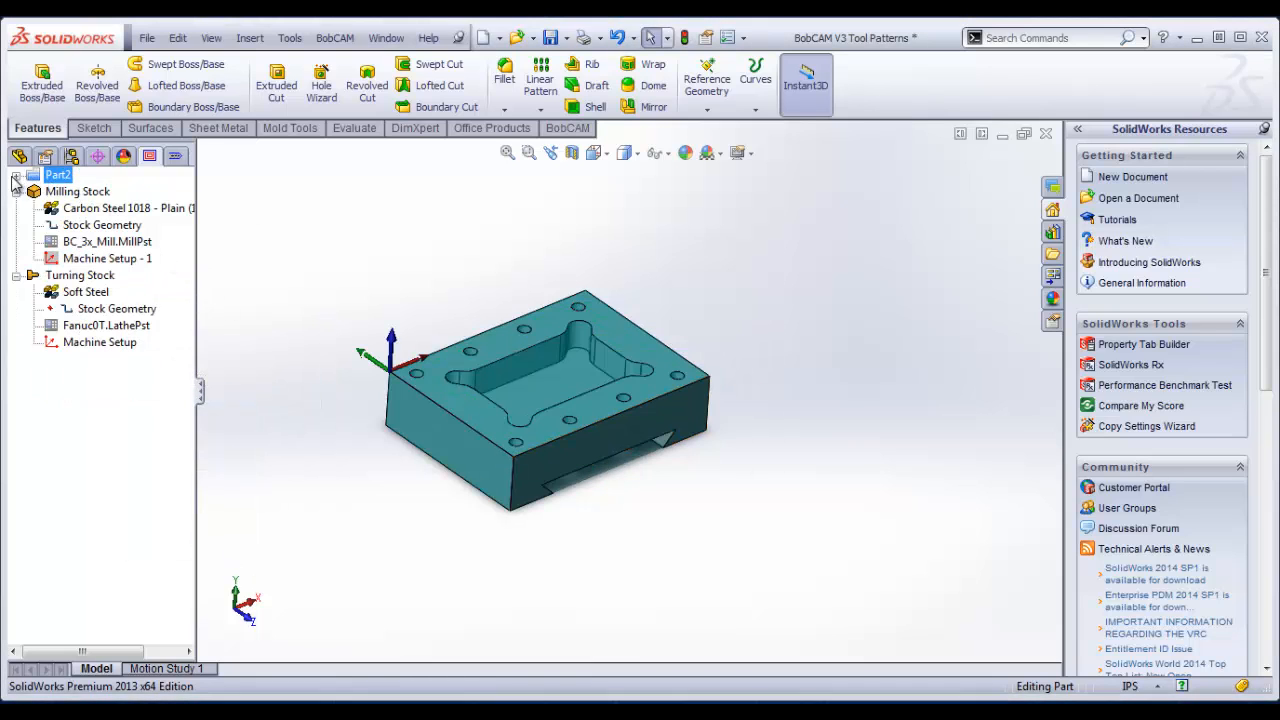
Step: Open the part's milling tool pattern settings and review the tools listed for the POCKET patterns
right_click(85, 198)
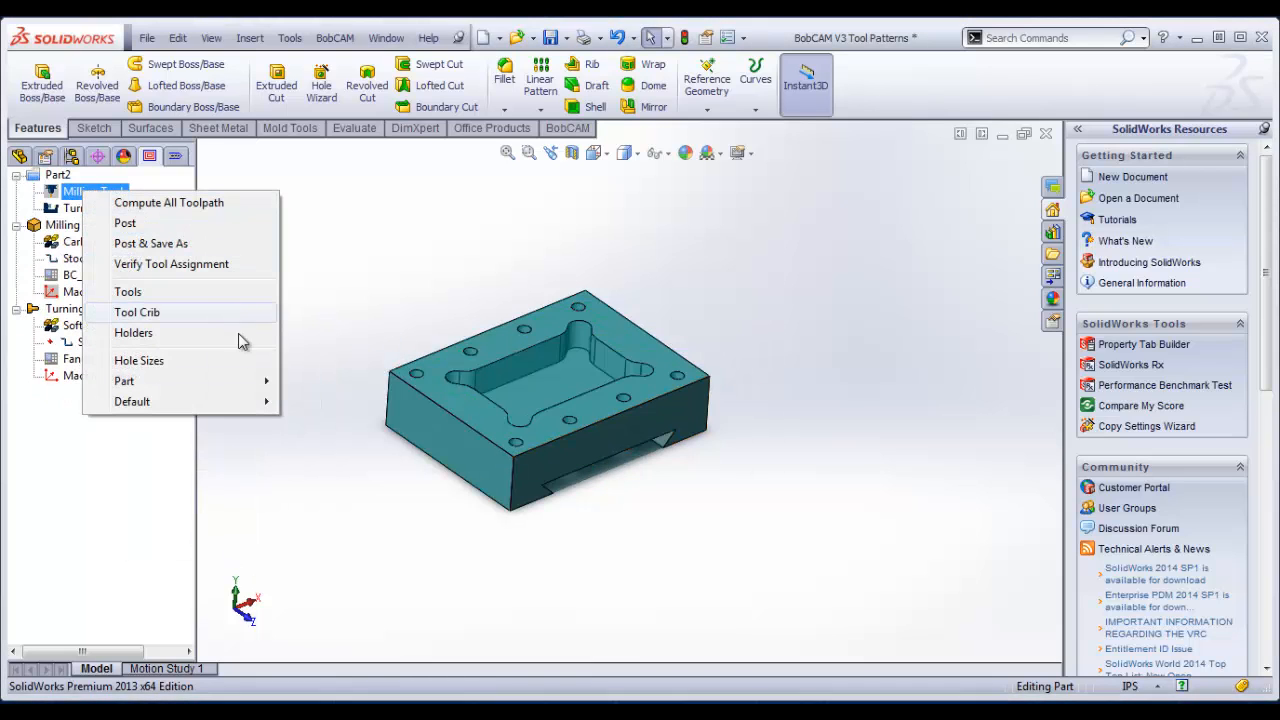
mouse_move(238, 390)
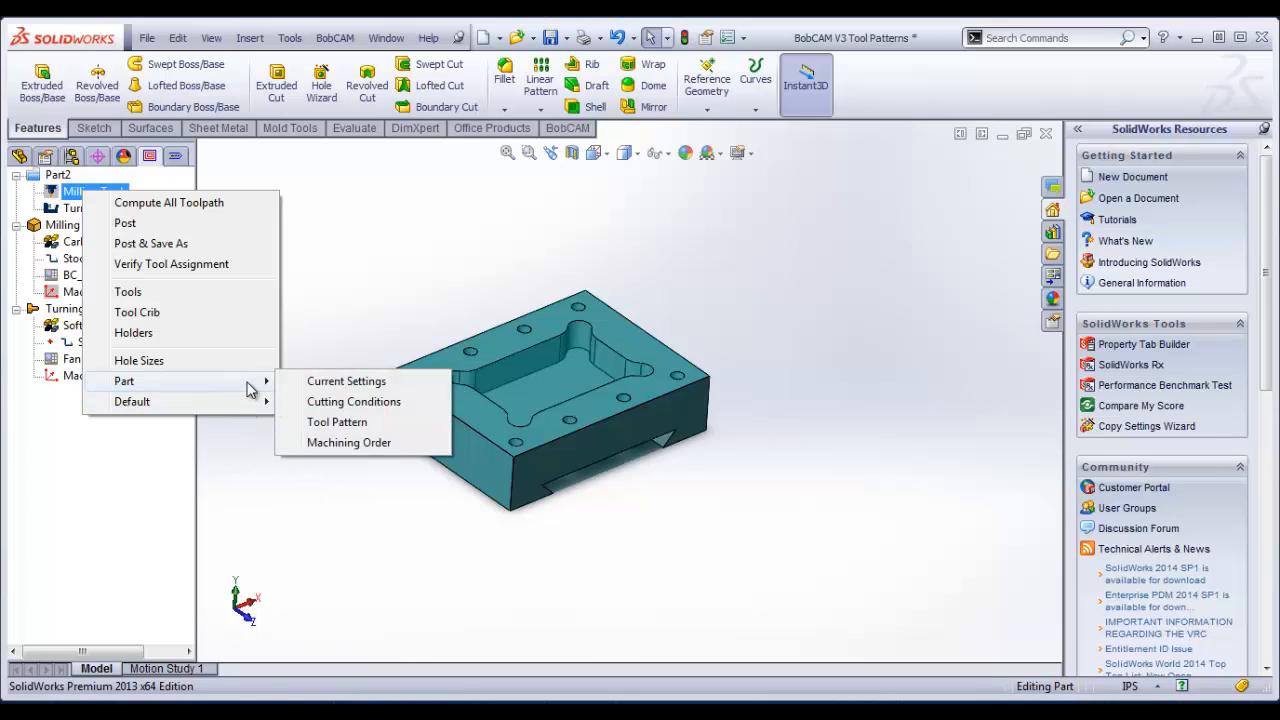
click(380, 423)
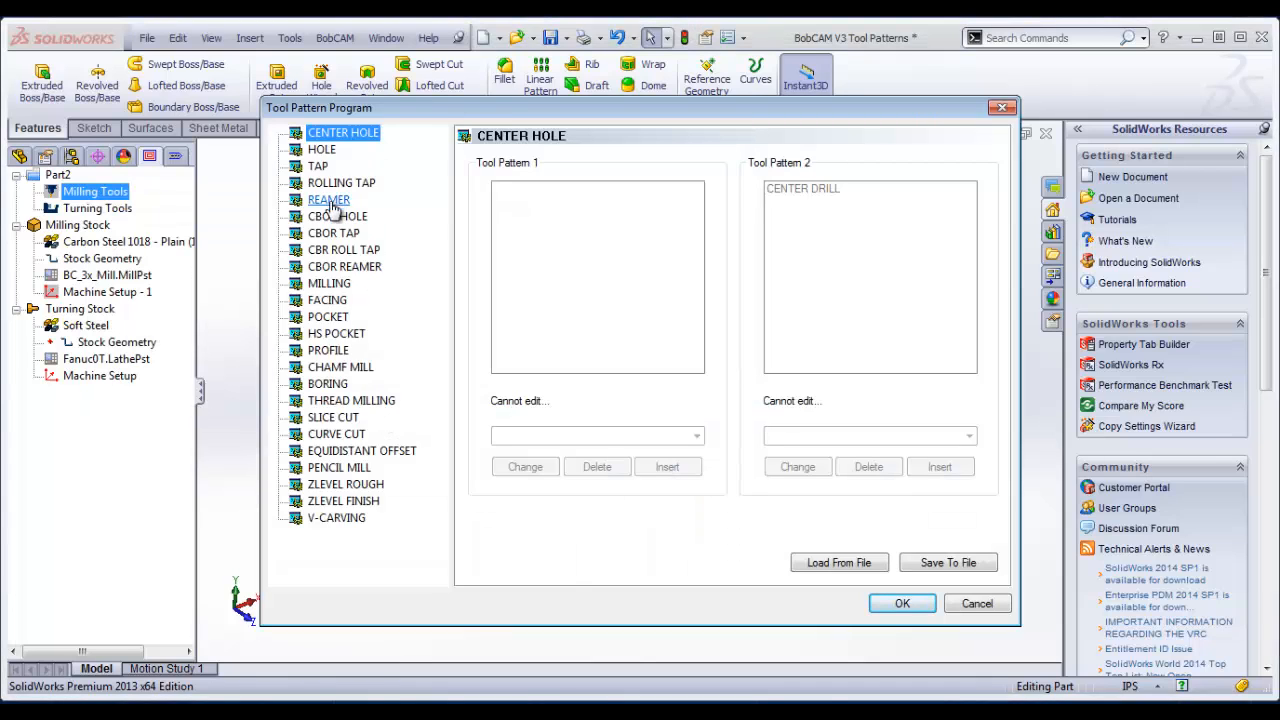
click(330, 300)
click(330, 316)
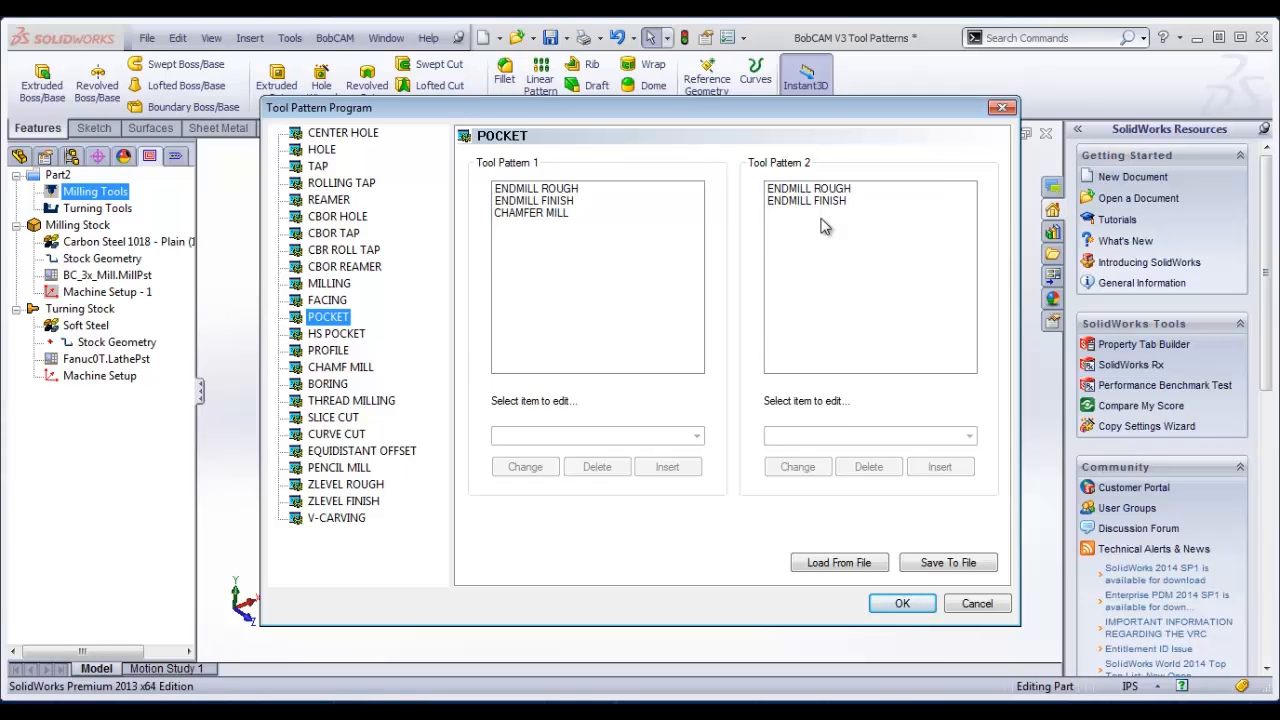
click(552, 201)
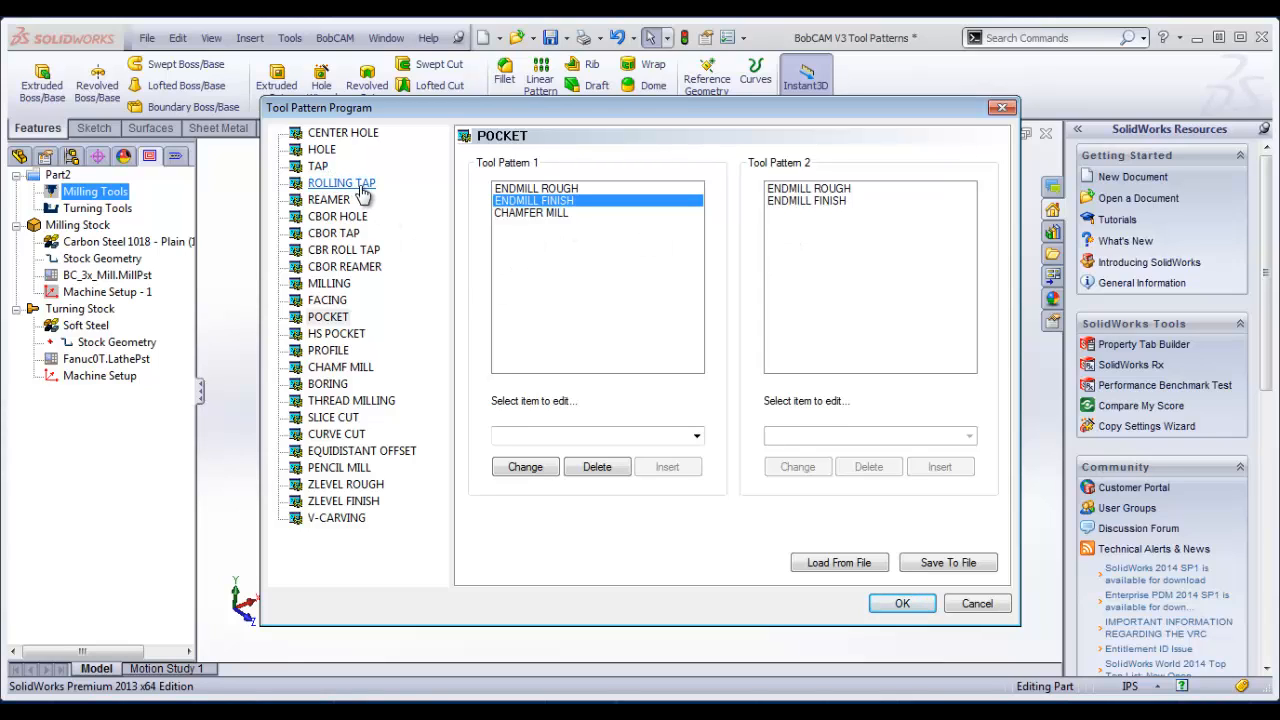
Step: Delete CENTER DRILL from both Tool Pattern 1 and Tool Pattern 2 of the HOLE feature type
click(324, 152)
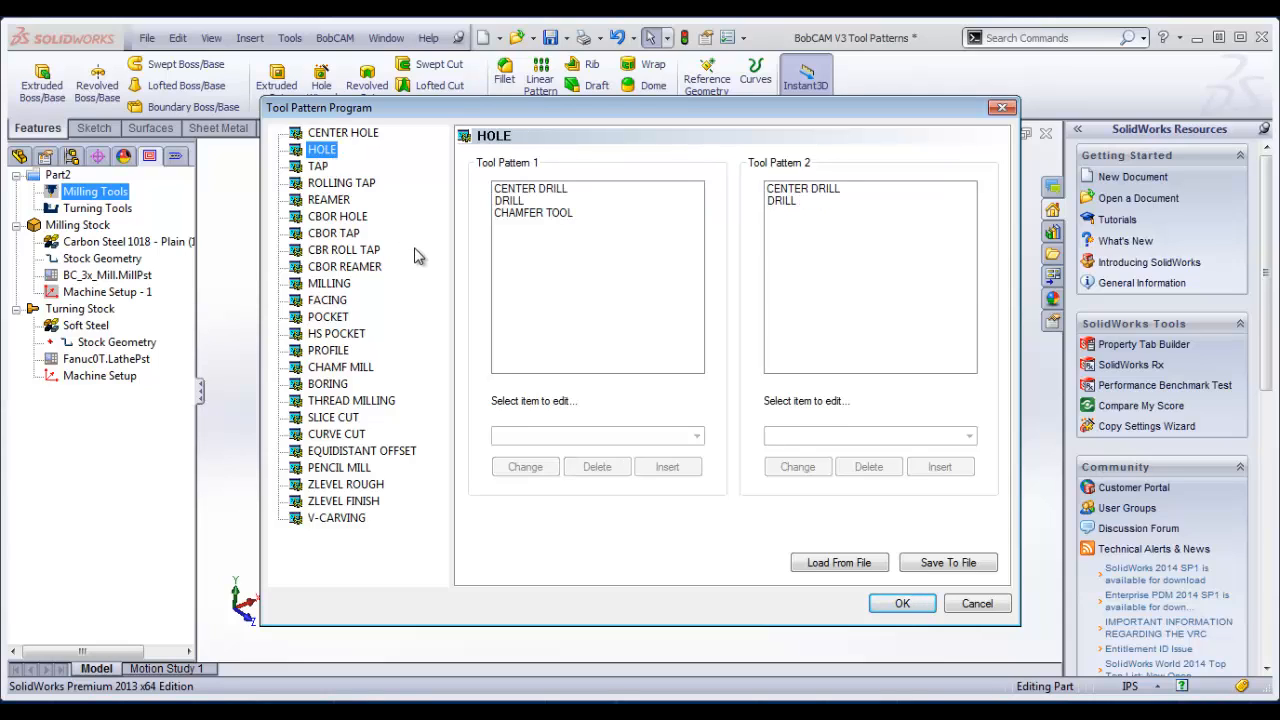
click(546, 190)
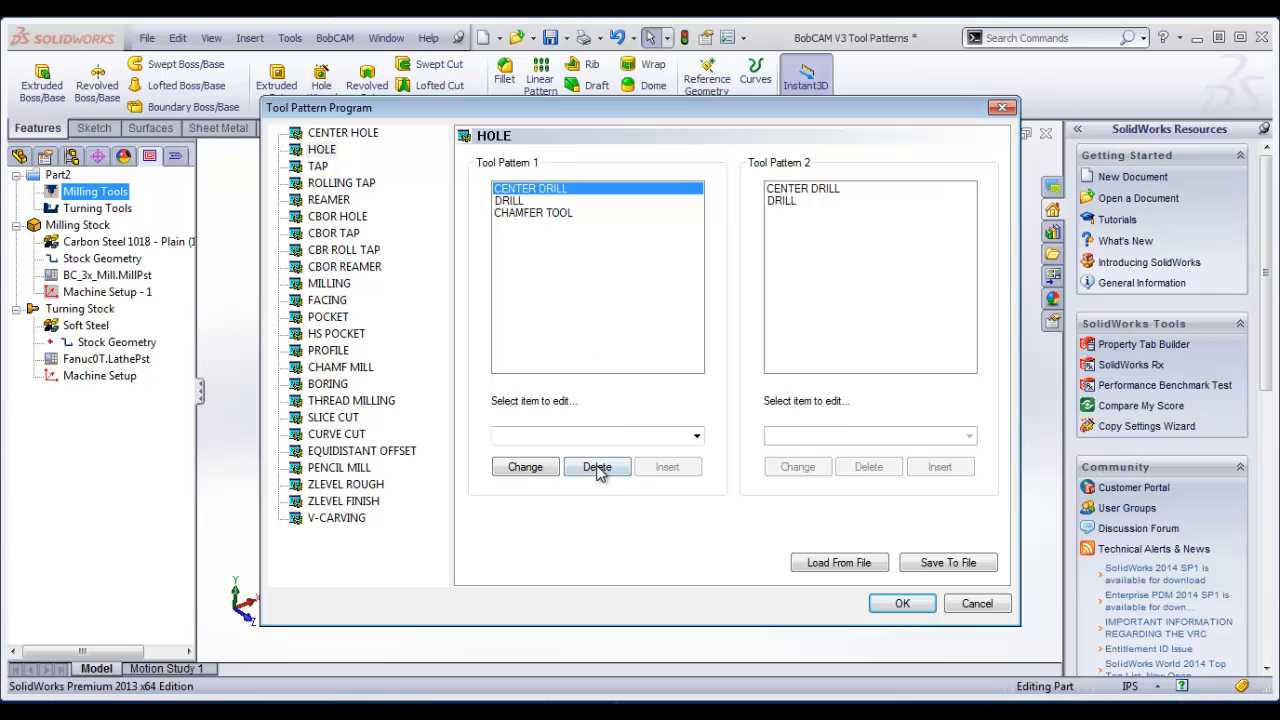
click(597, 468)
click(808, 192)
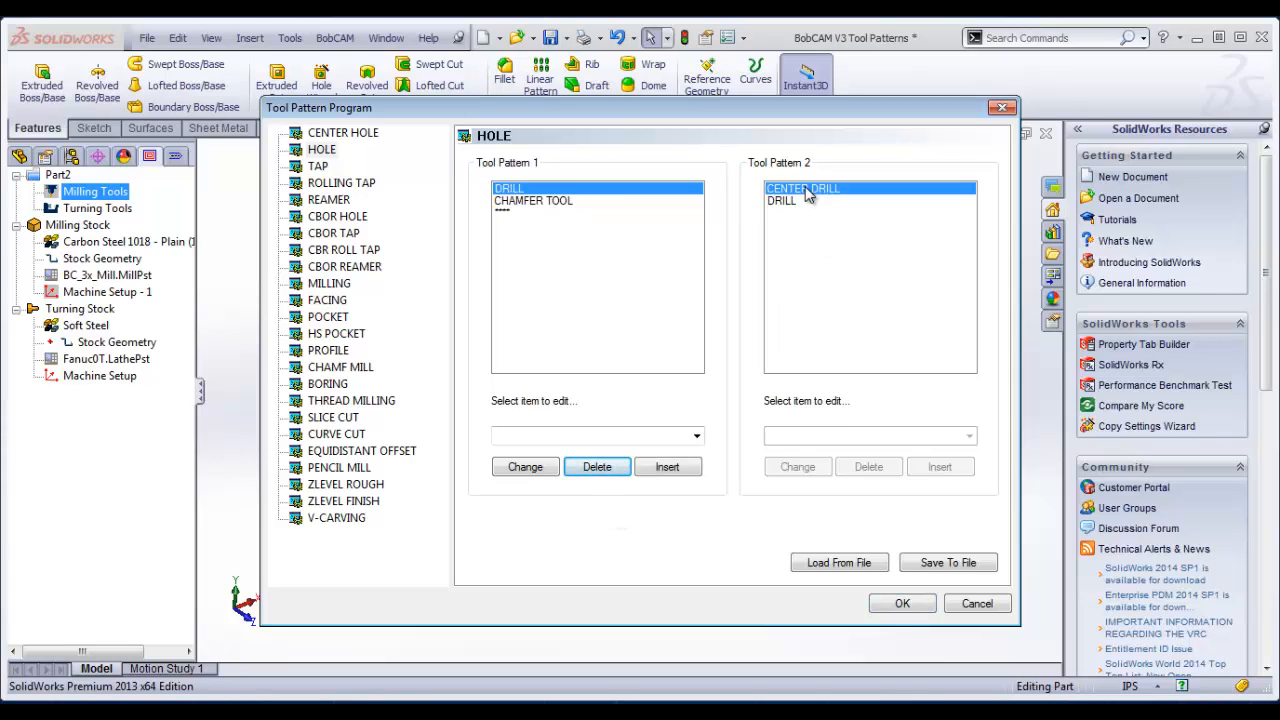
click(866, 466)
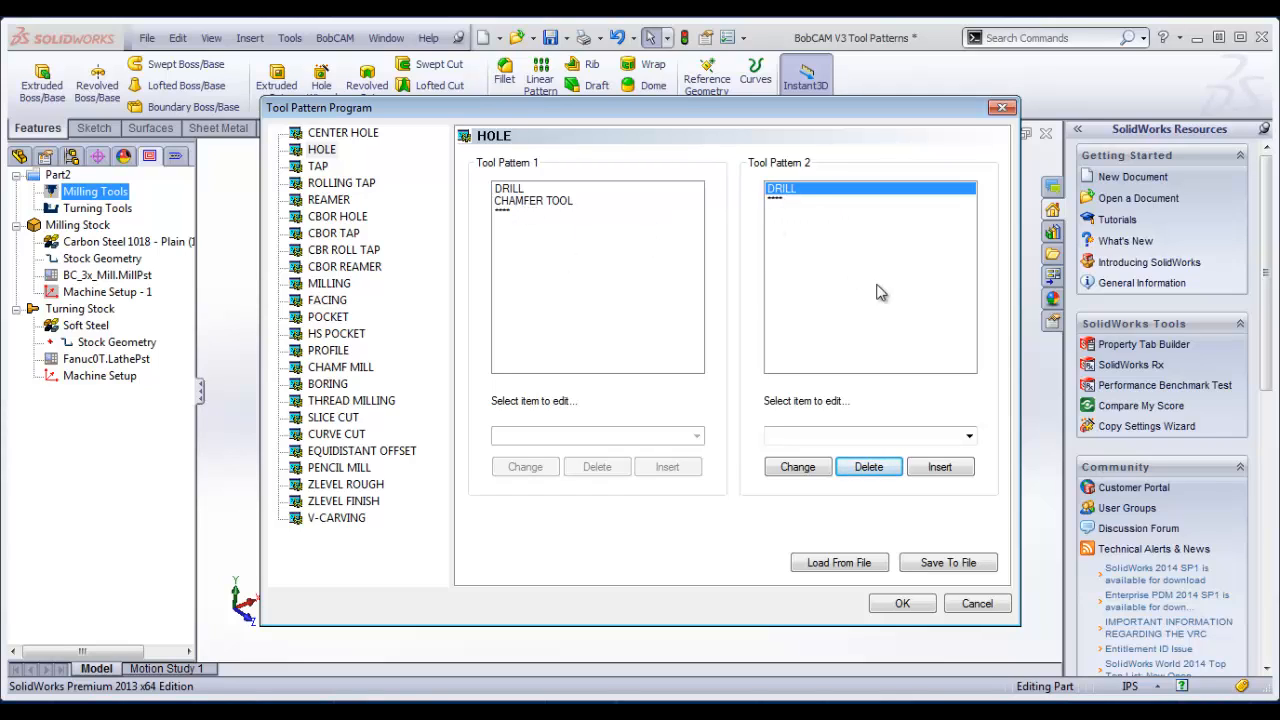
Step: Accept the tool pattern changes and start a drill feature of type Hole under Machine Setup - 1
click(903, 604)
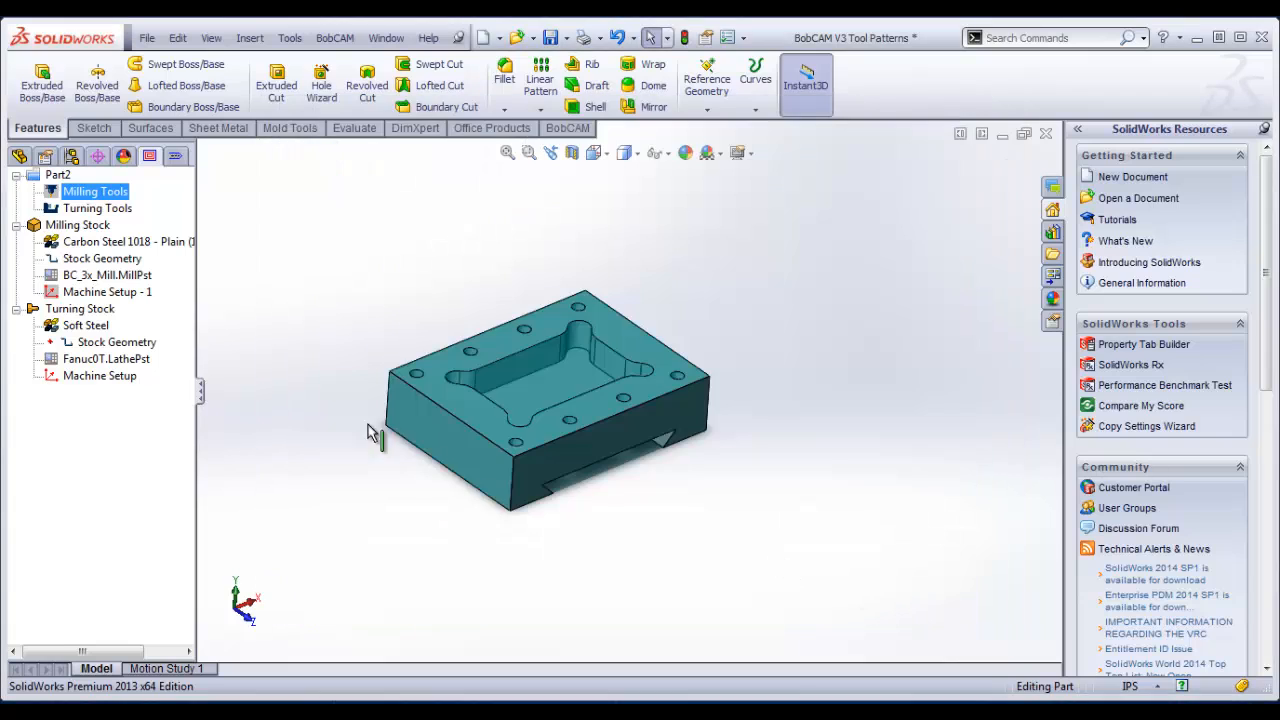
click(105, 292)
right_click(105, 292)
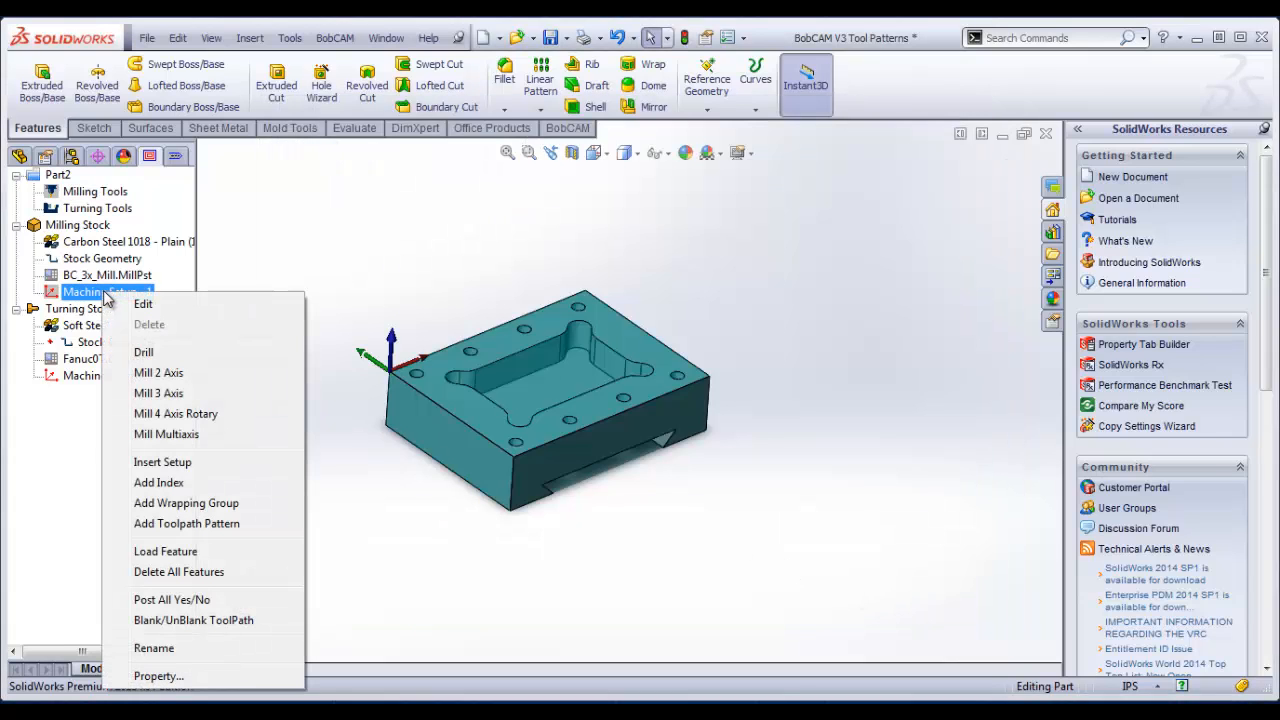
click(188, 352)
click(467, 164)
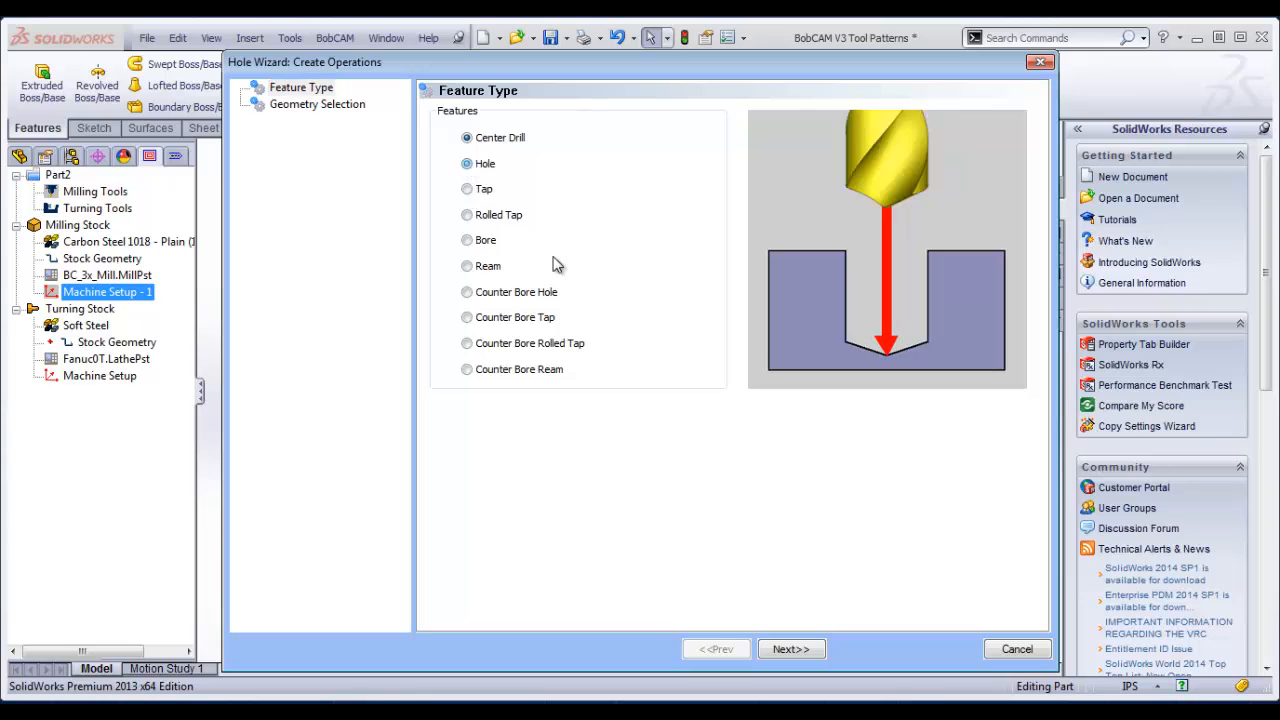
click(791, 649)
Step: Assign Cut-Extrude4 as the hole geometry and continue to the feature's operation parameters
click(565, 165)
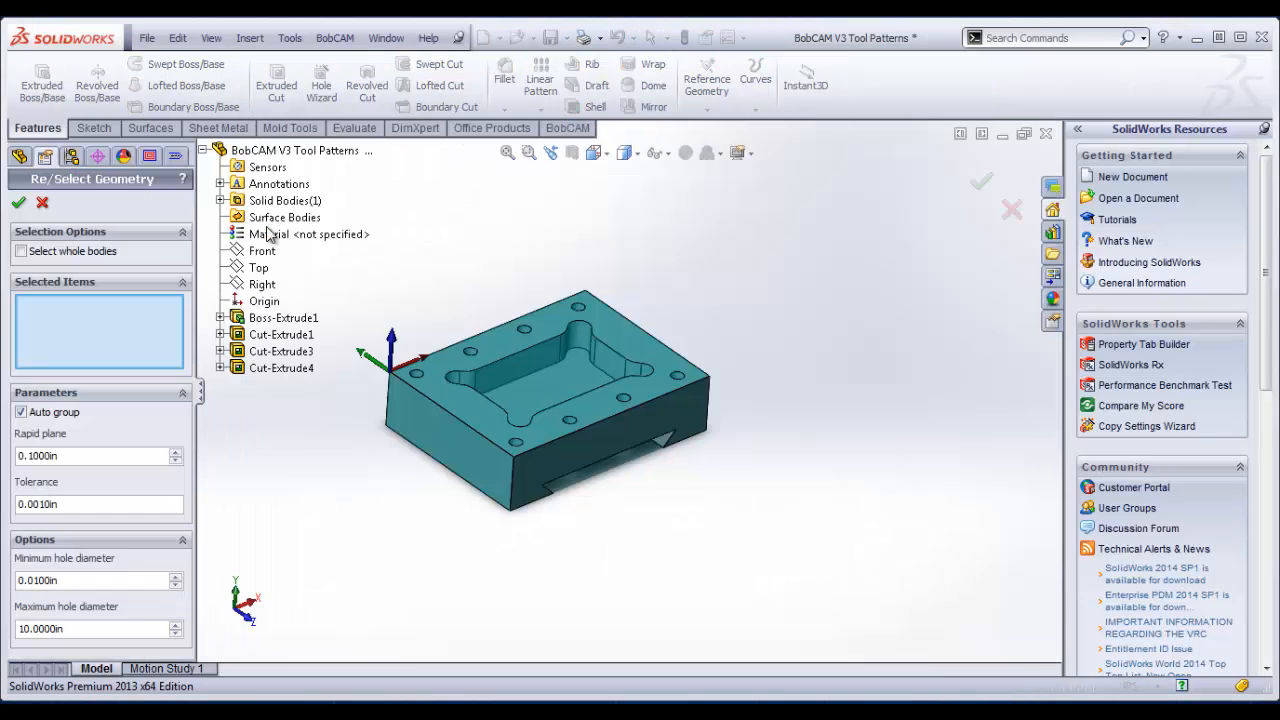
click(280, 368)
click(19, 204)
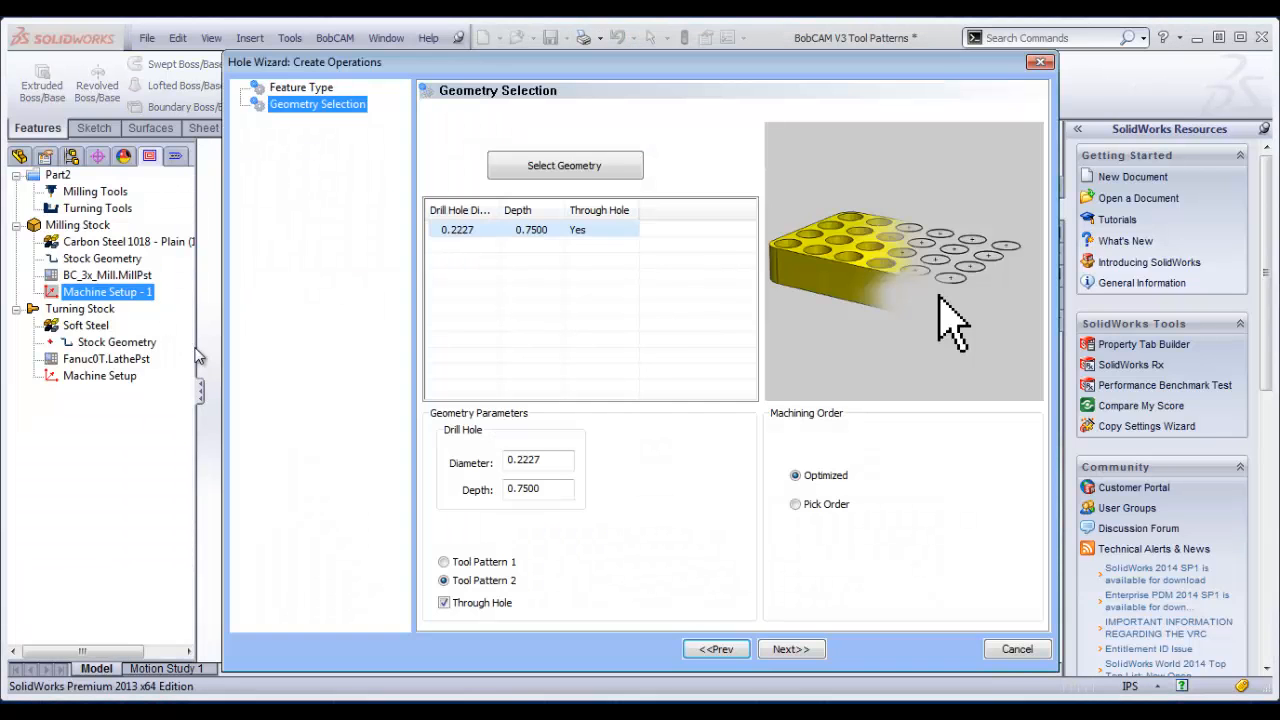
click(791, 650)
Step: Review the Drill operation's tool data and parameters, and the drill hole feature's main settings
click(320, 142)
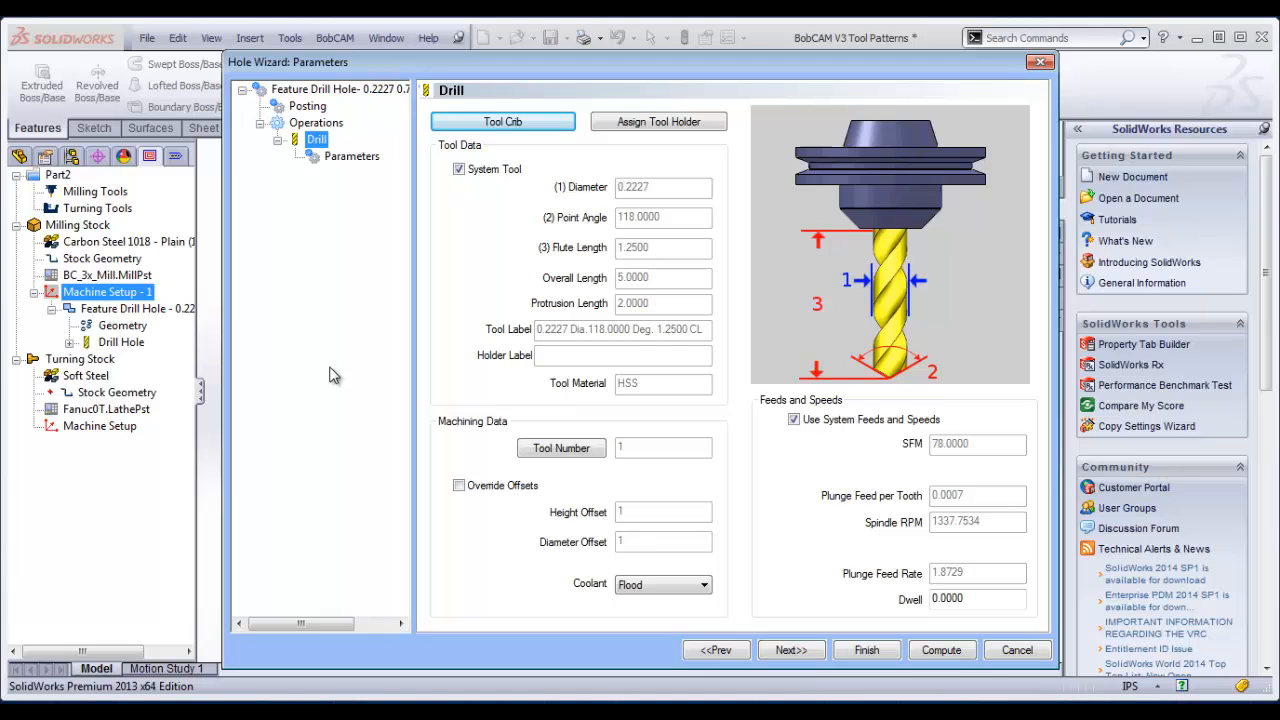
click(345, 158)
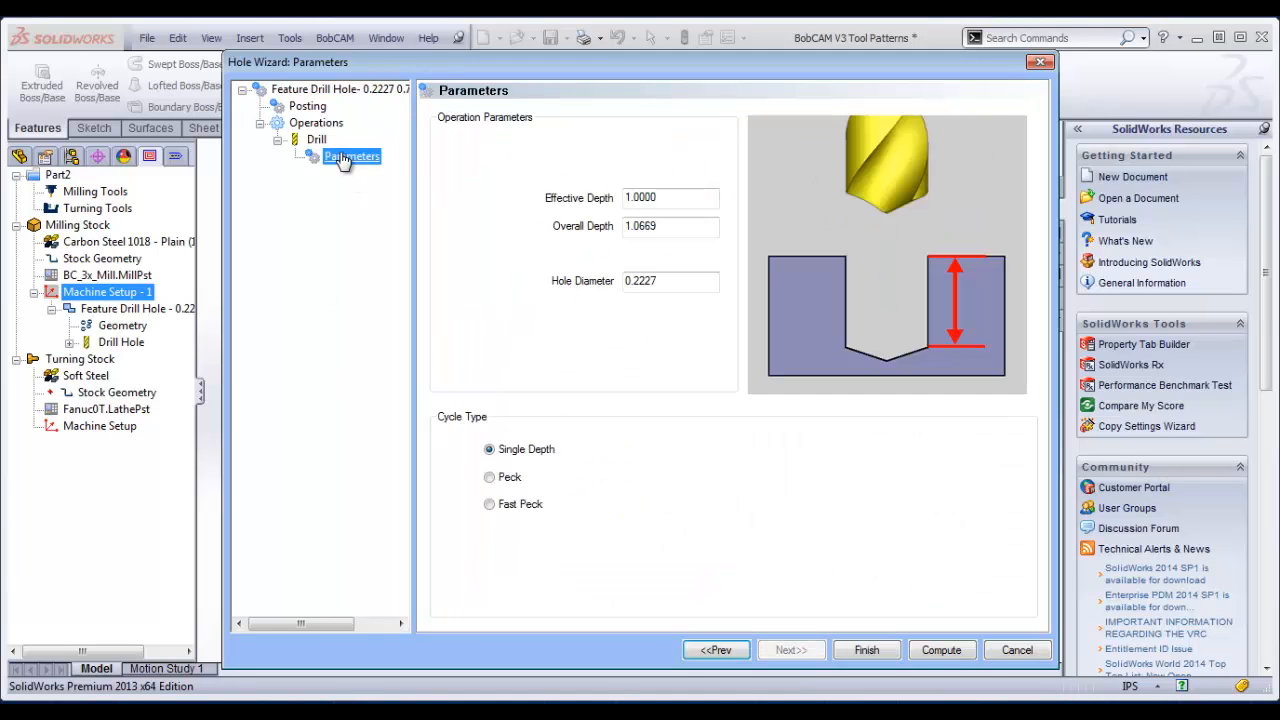
click(315, 91)
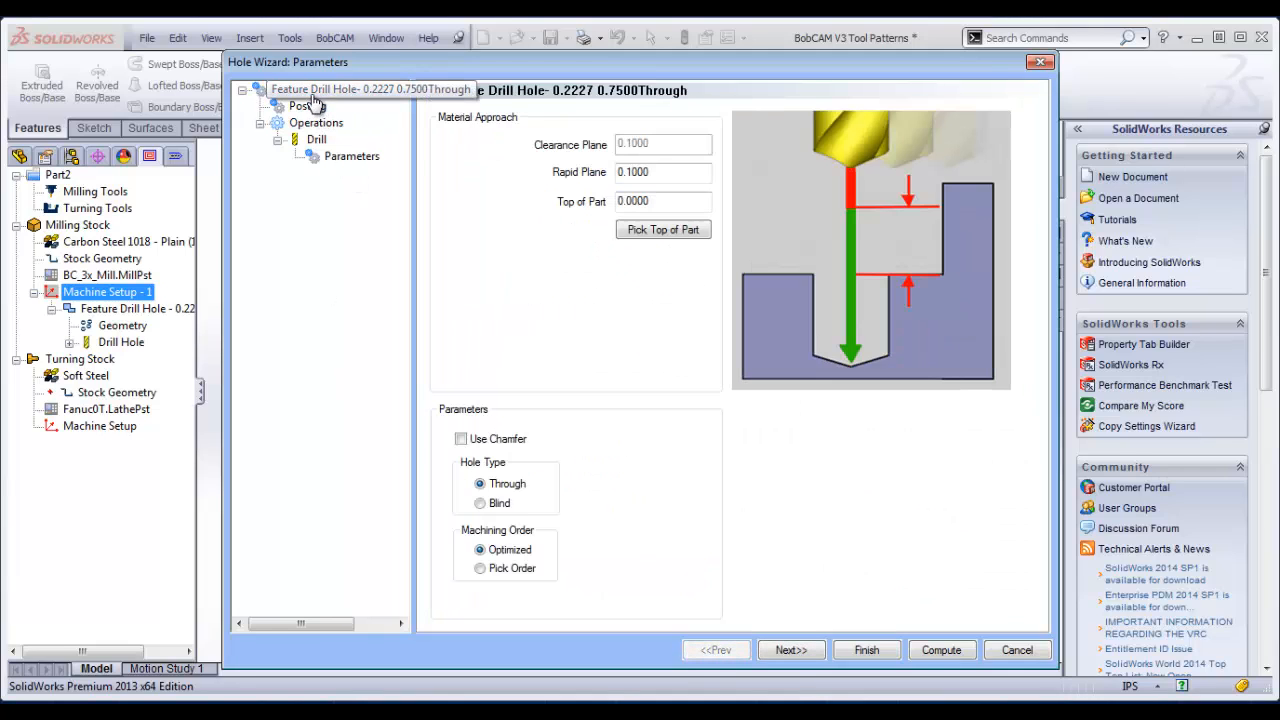
Step: Try switching the drill hole feature's chamfer option on and off, and cancel the wizard
click(461, 439)
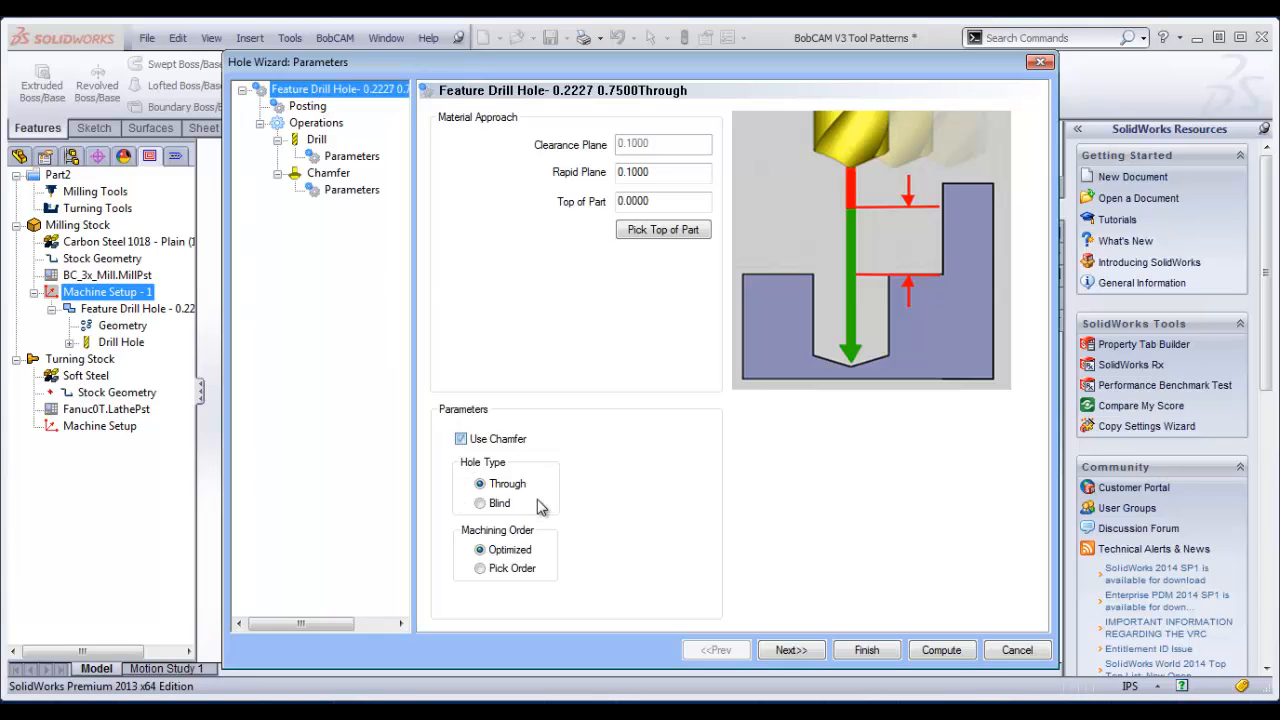
click(461, 439)
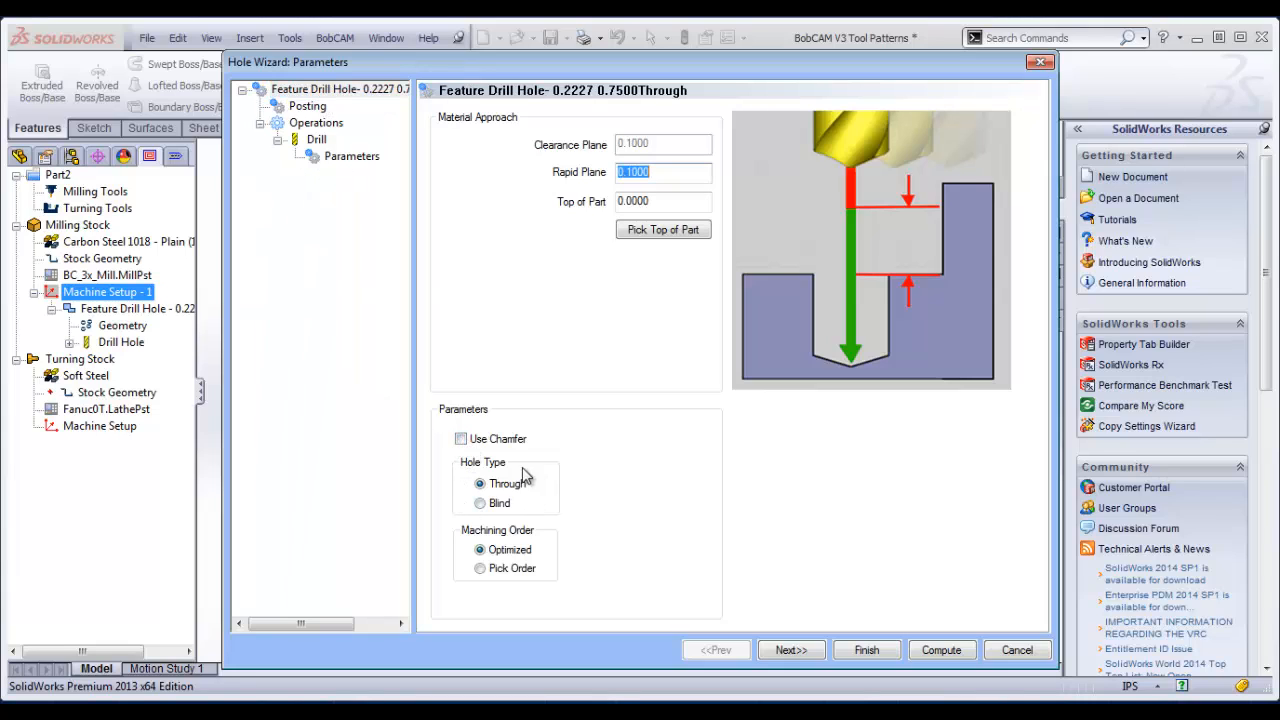
click(461, 439)
click(461, 440)
click(1008, 651)
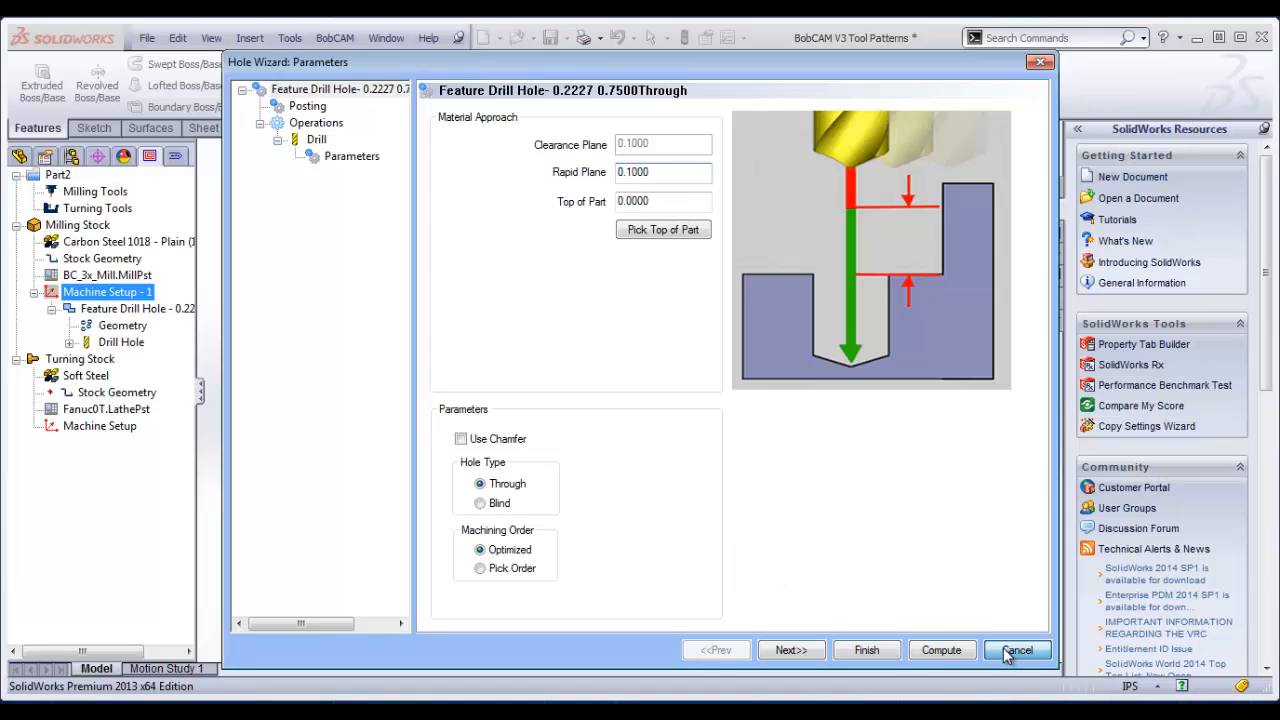